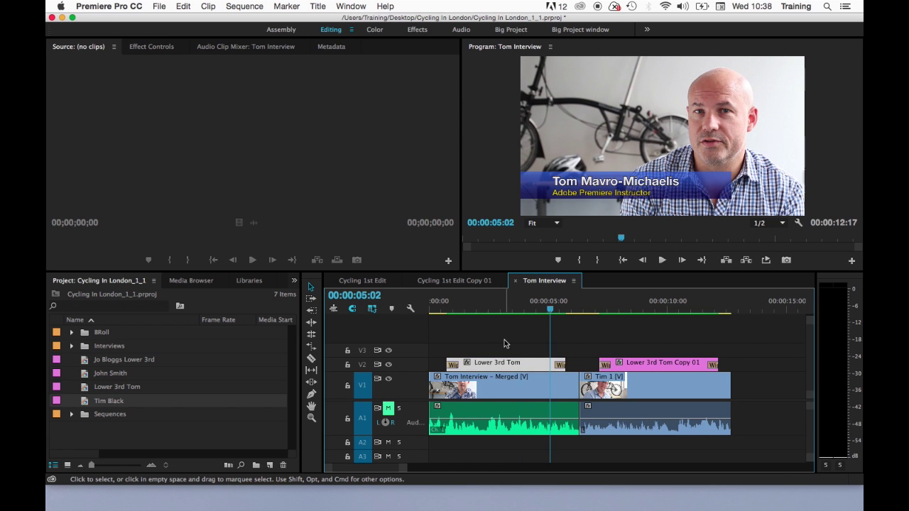
Step: Deselect the timeline clip and open Export Settings for the Tom Interview sequence via File > Export > Media
left_click(505, 338)
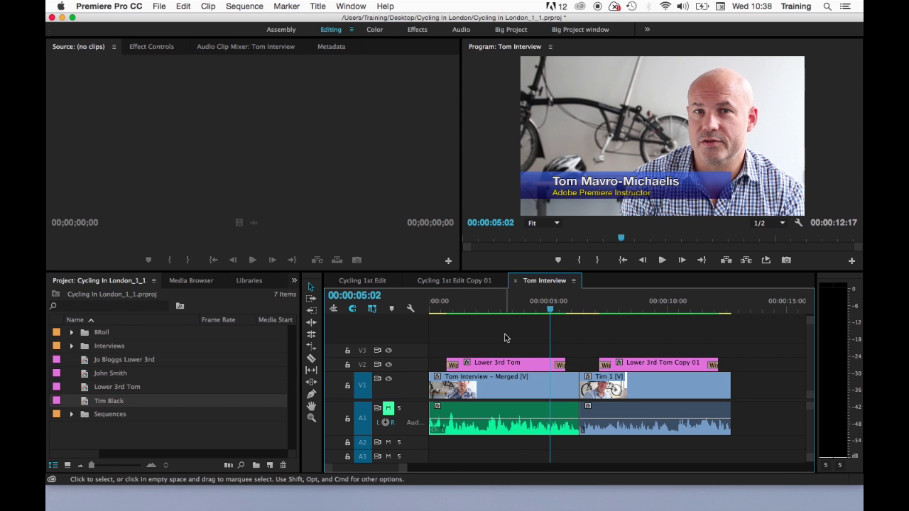
left_click(154, 5)
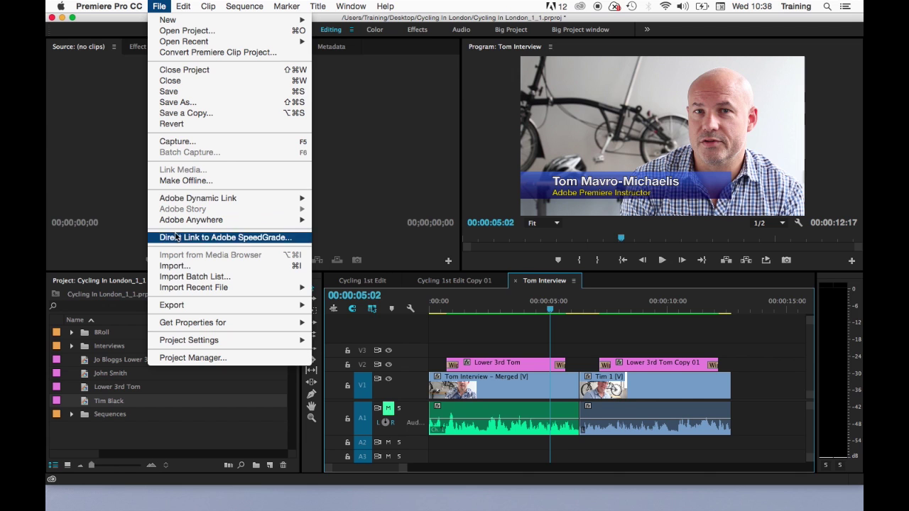
mouse_move(174, 302)
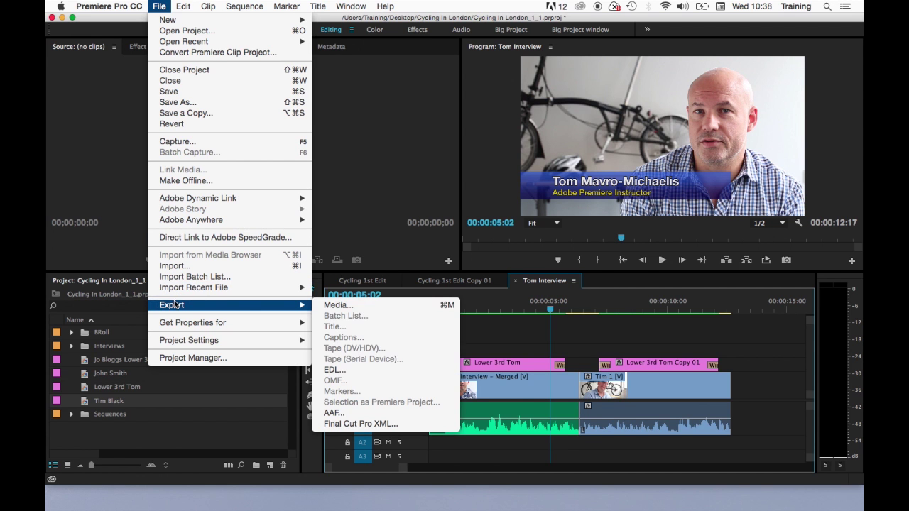
left_click(336, 305)
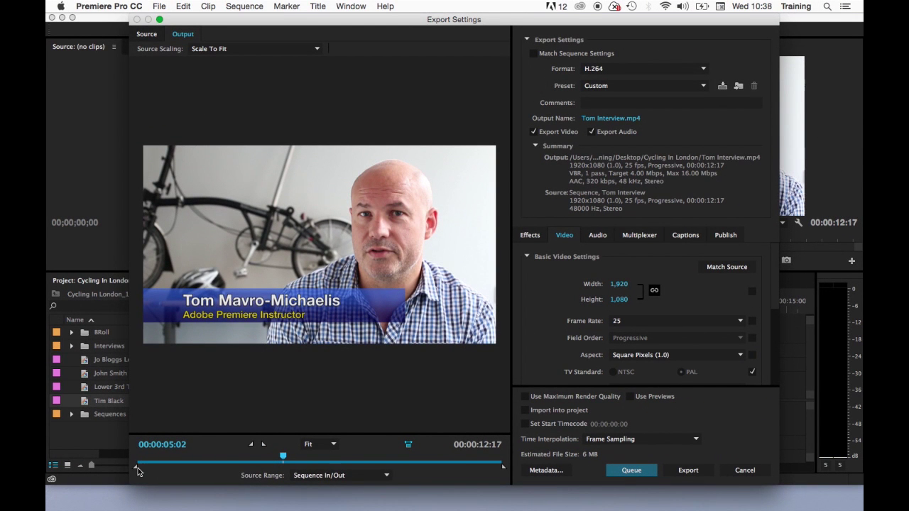
Step: Try a custom In/Out range, then set Source Range to Entire Sequence (00:00:12:17)
left_click_drag(135, 472, 218, 470)
mouse_move(285, 459)
left_mouse_down()
mouse_move(301, 458)
mouse_move(271, 458)
left_mouse_up()
left_click_drag(502, 472, 301, 474)
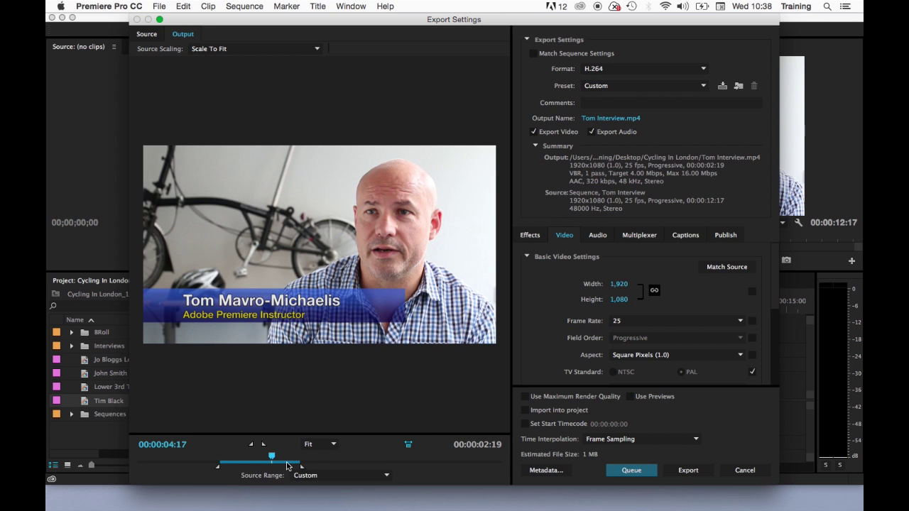
left_click(329, 478)
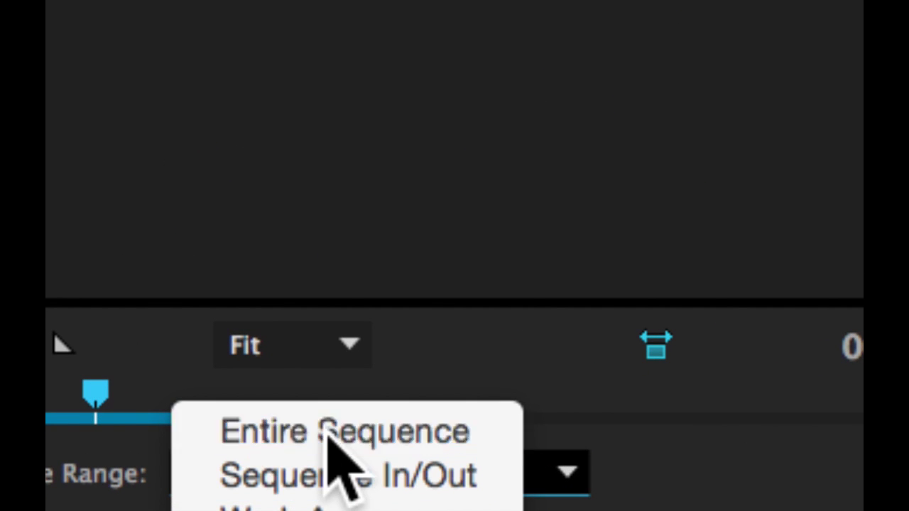
left_click(328, 433)
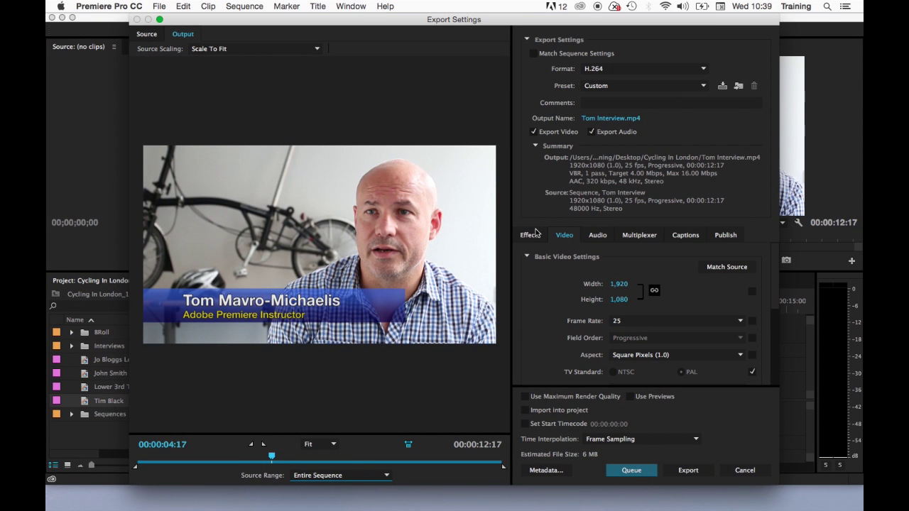
Step: Switch the export format to QuickTime and choose the Apple ProRes 422 (HQ) video codec
left_click(607, 71)
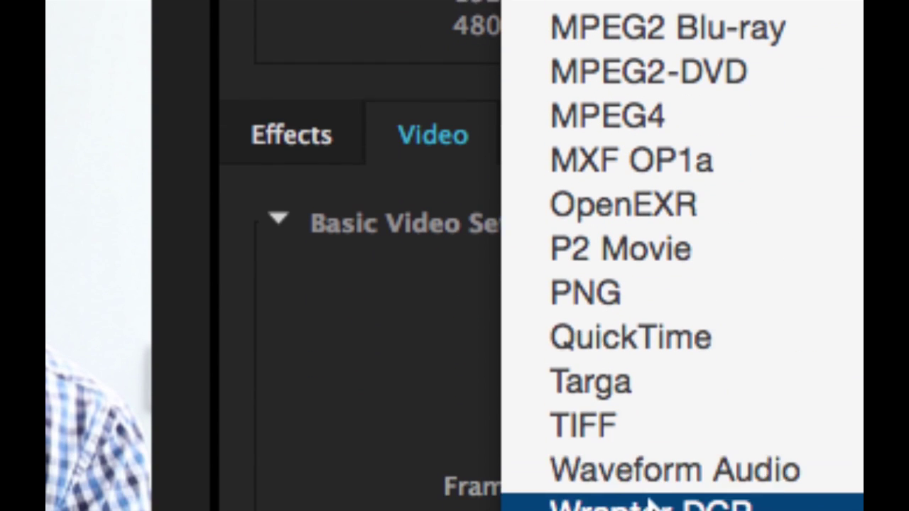
left_click(646, 328)
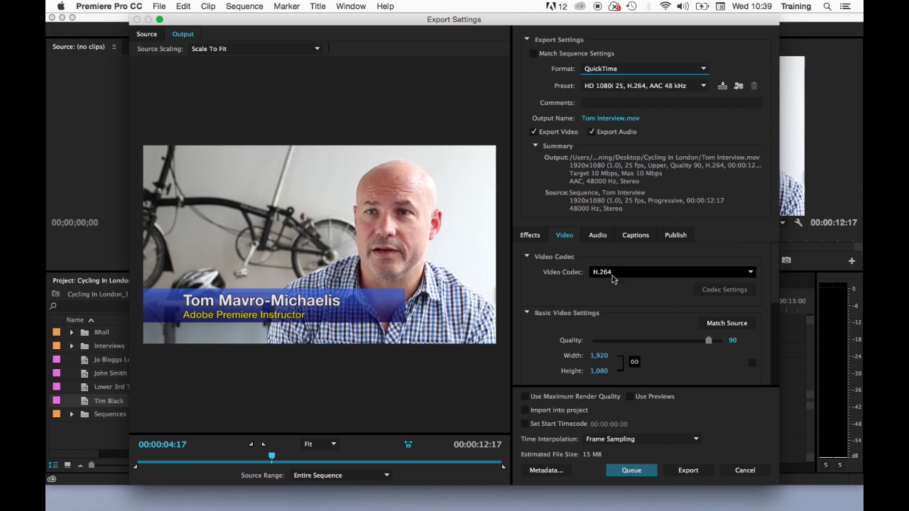
left_click(631, 272)
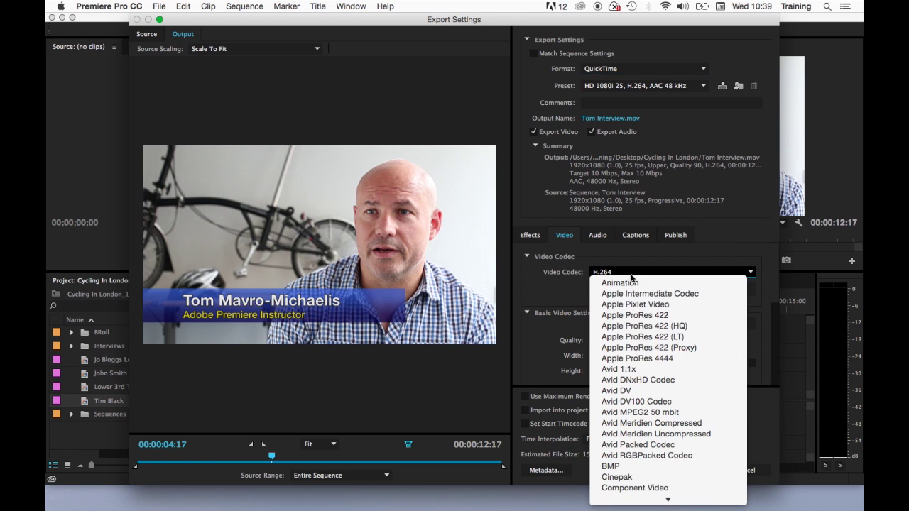
scroll(675, 273, "down", 2)
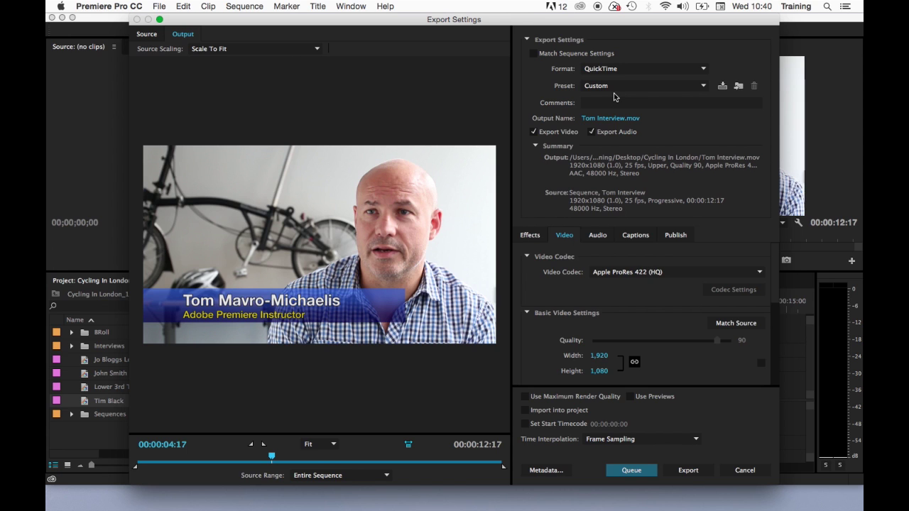
Step: Change the format back to H.264 and apply the YouTube 1080p HD preset
left_click(628, 71)
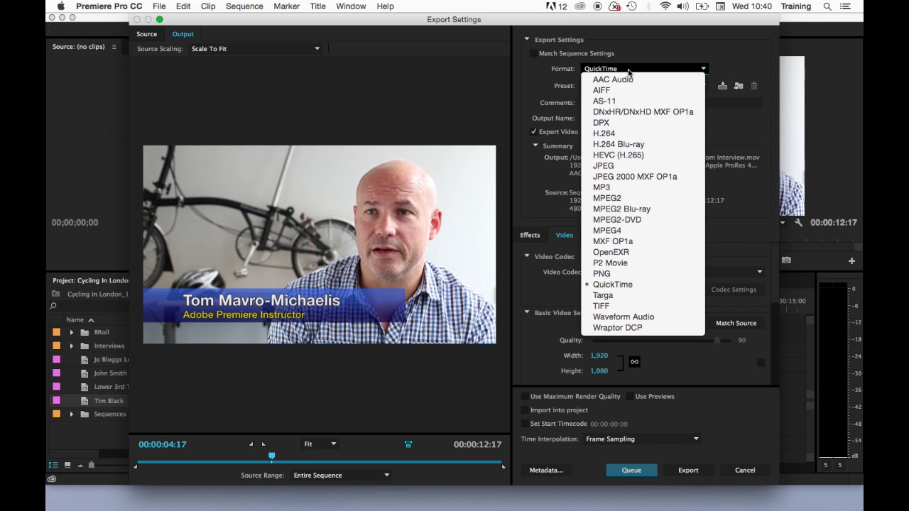
left_click(622, 135)
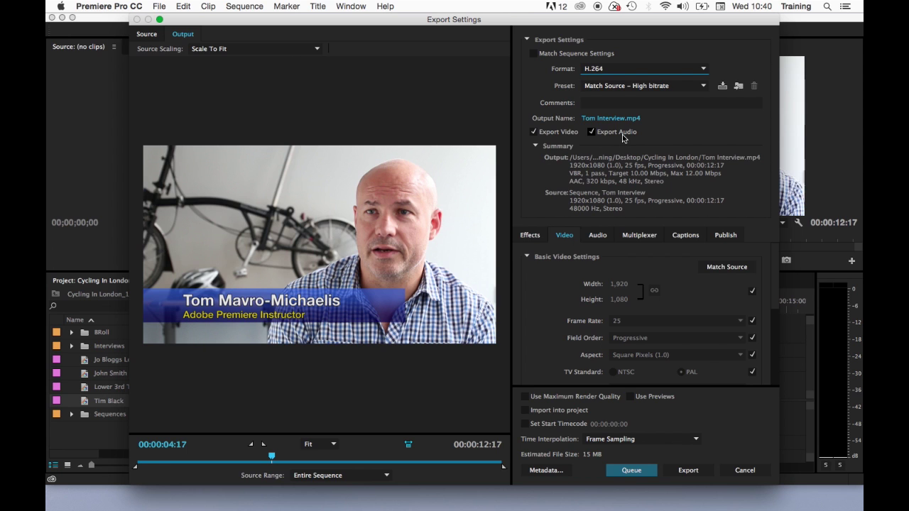
left_click(639, 85)
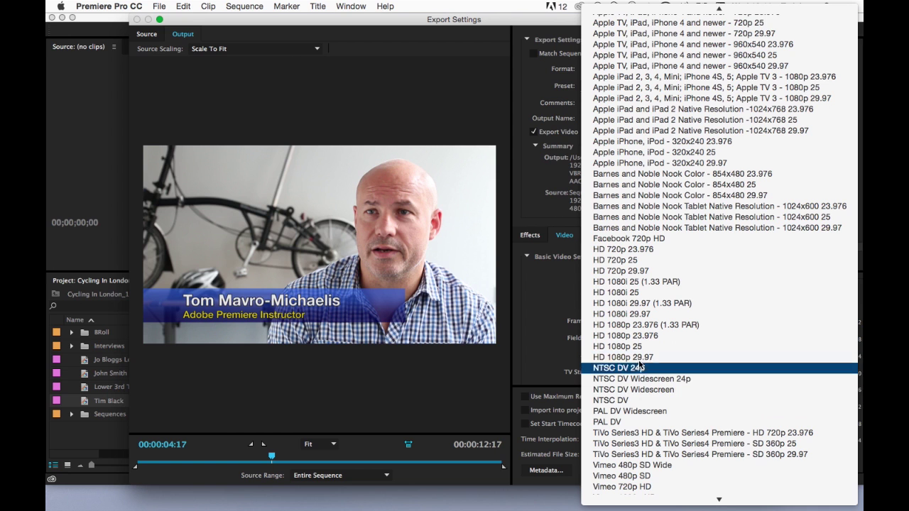
scroll(639, 488, "down", 3)
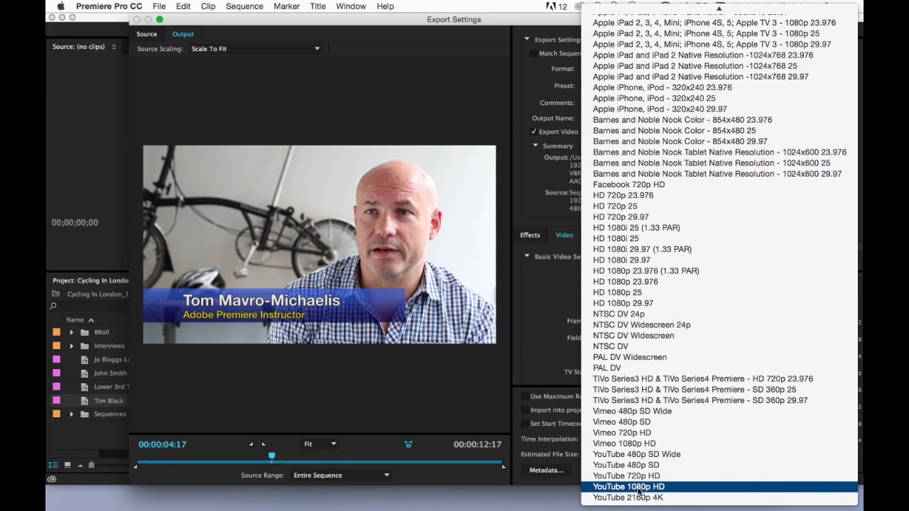
left_click(623, 412)
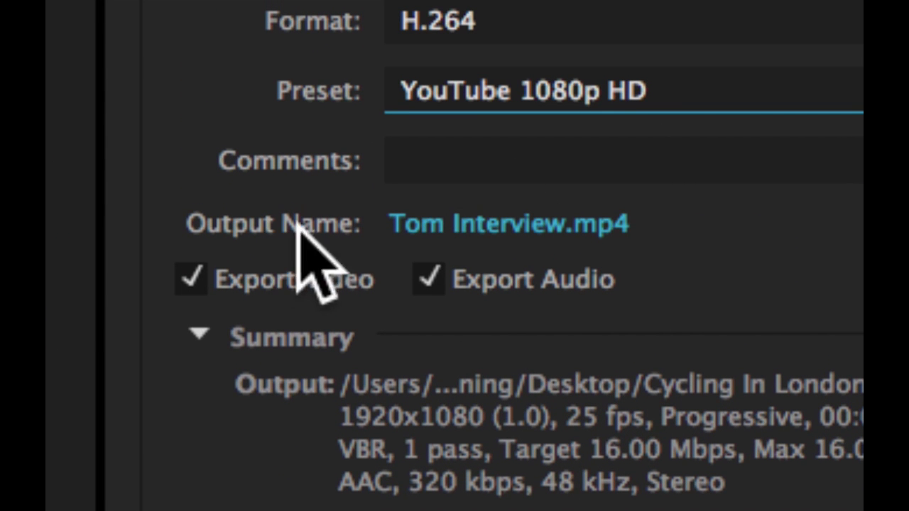
Step: Trim the output file name to Interview.mp4 and save it to the Desktop folder
left_click(480, 226)
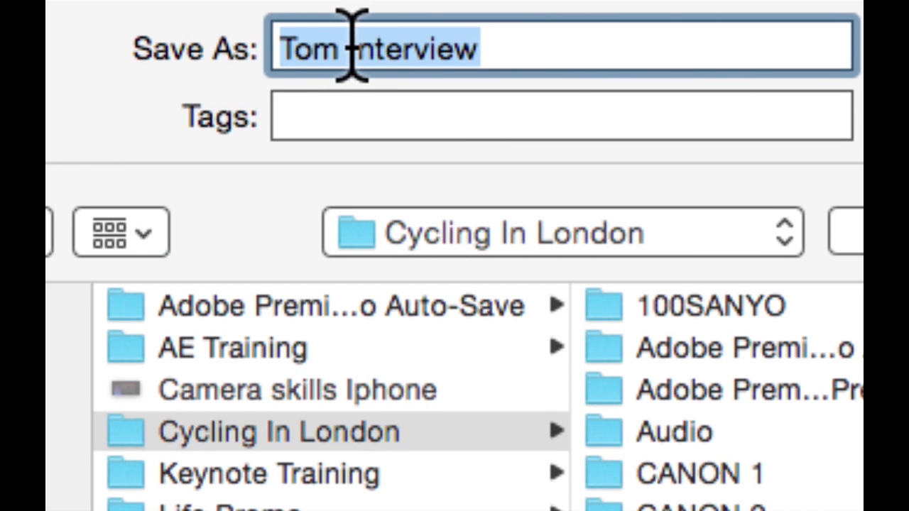
left_click_drag(353, 46, 295, 44)
key("BackSpace")
key("BackSpace")
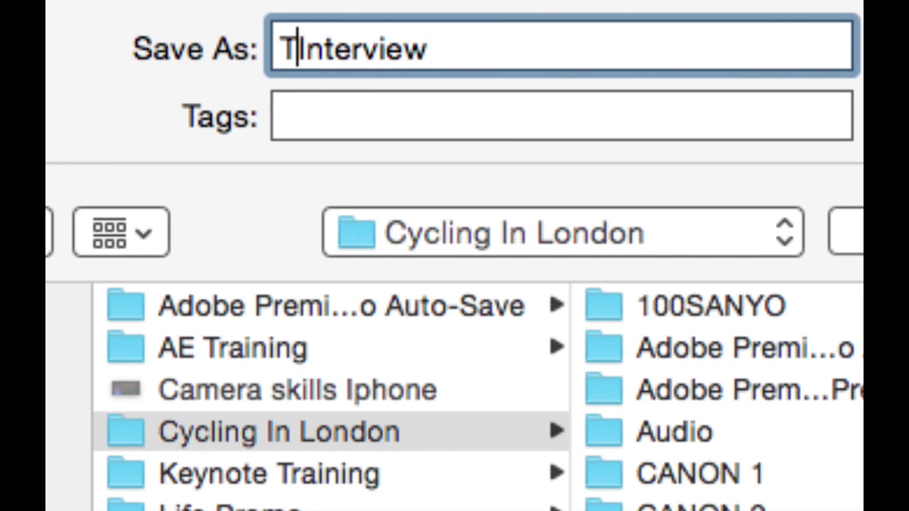
left_click(473, 49)
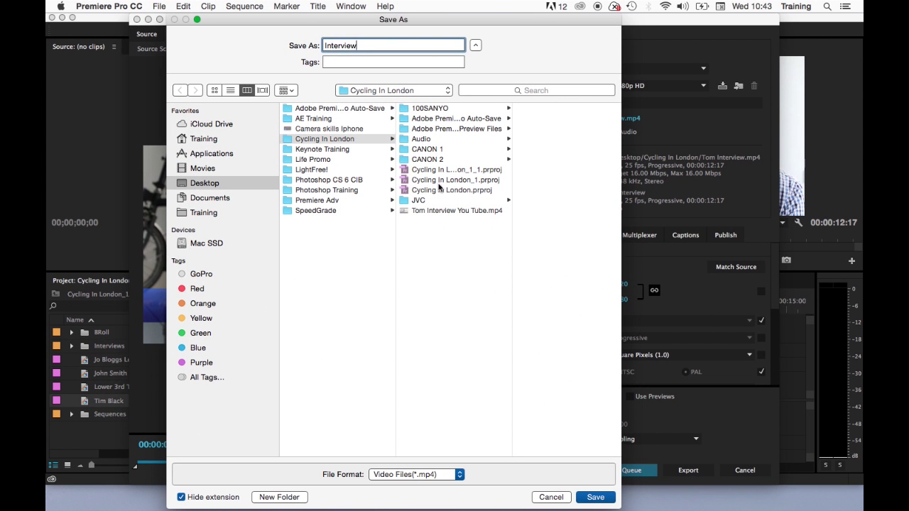
left_click(213, 185)
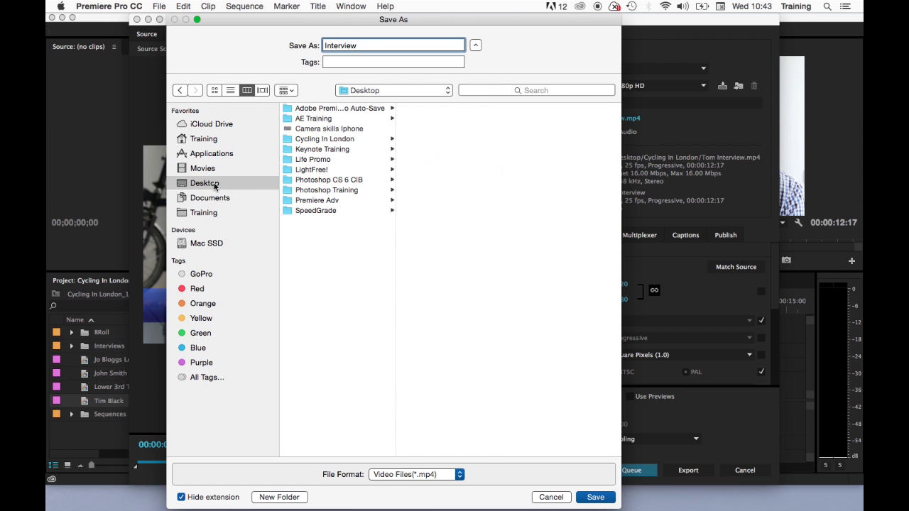
left_click(597, 497)
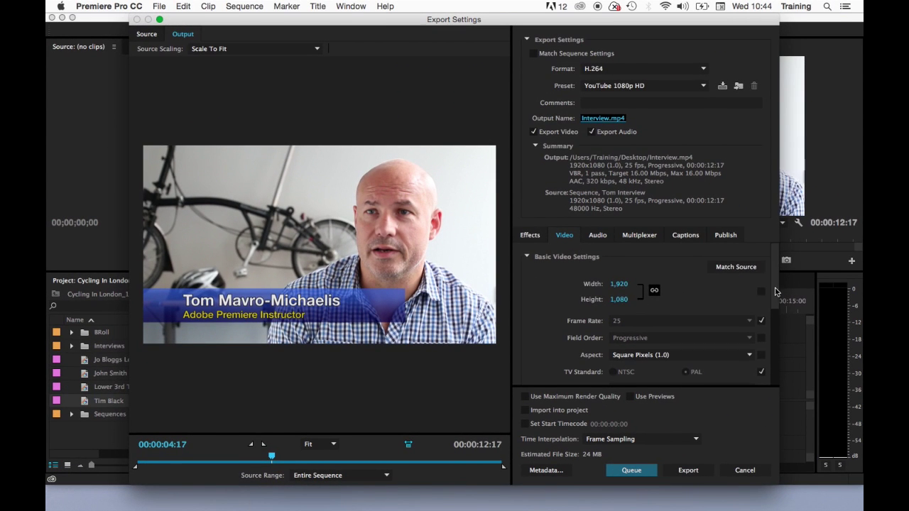
Step: Set Bitrate Encoding to CBR with a 16 Mbps target bitrate
left_click_drag(777, 291, 779, 361)
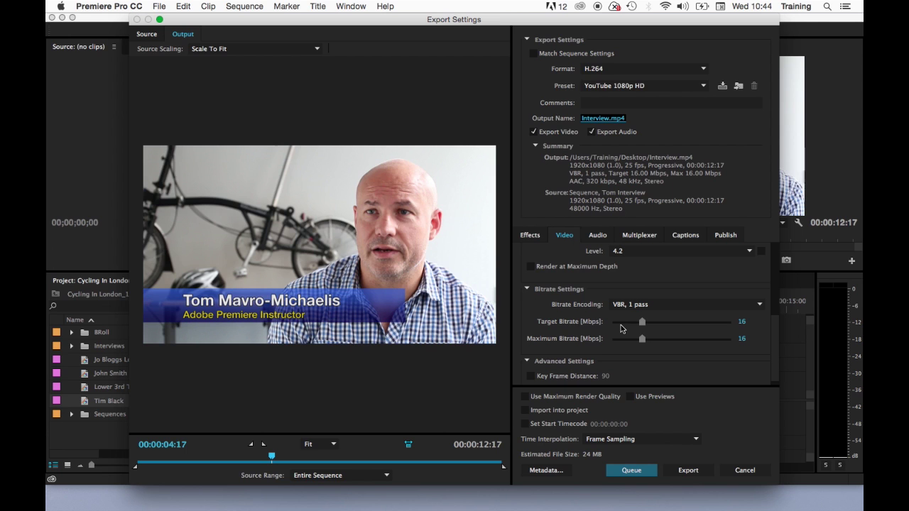
left_click(651, 305)
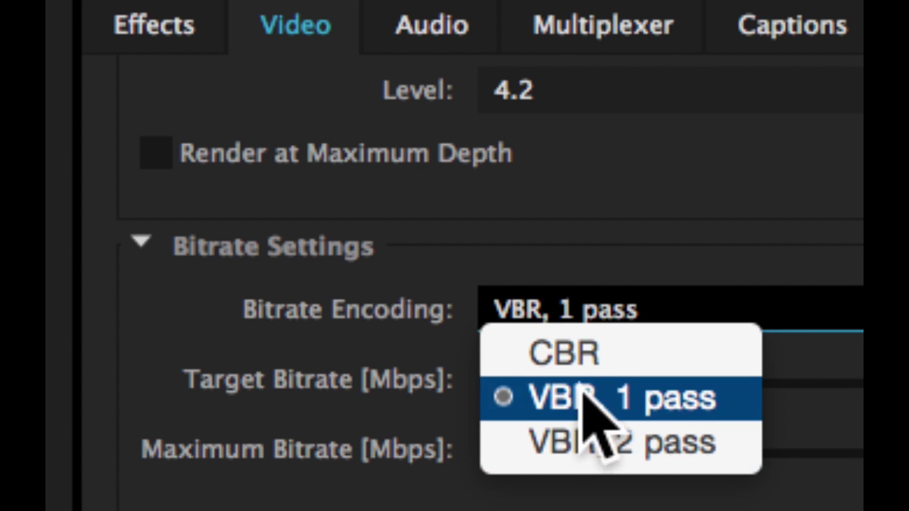
left_click(569, 351)
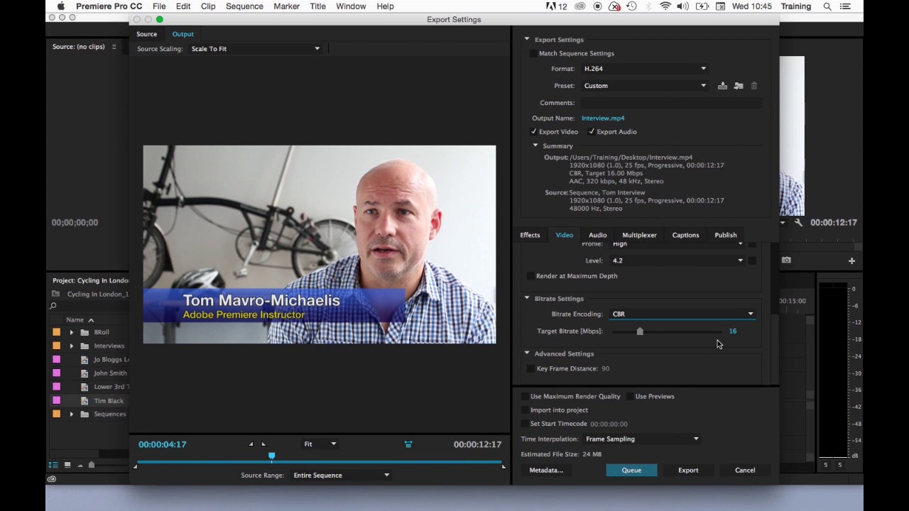
mouse_move(639, 333)
left_mouse_down()
mouse_move(656, 333)
mouse_move(628, 333)
mouse_move(641, 335)
left_mouse_up()
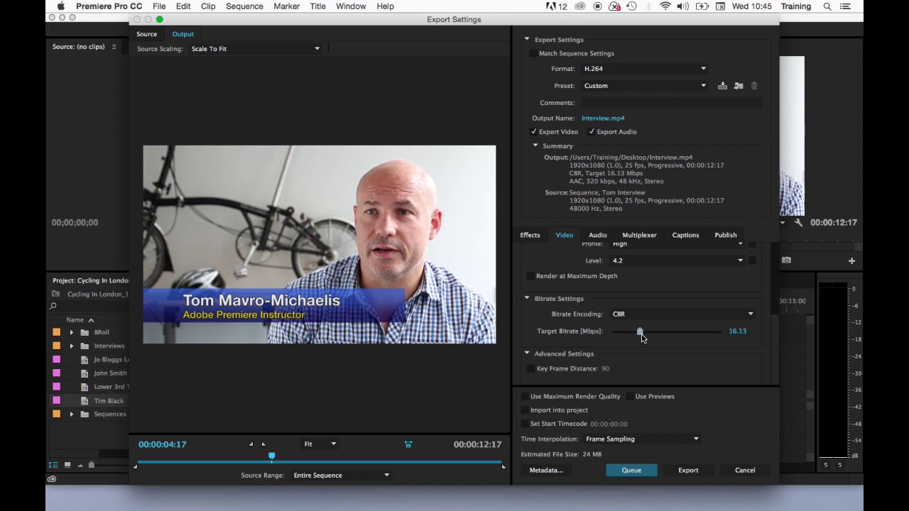
left_click(739, 330)
type("16")
key("Return")
Step: Switch Bitrate Encoding to VBR, 1 pass, keeping the 16 Mbps target
left_click(693, 316)
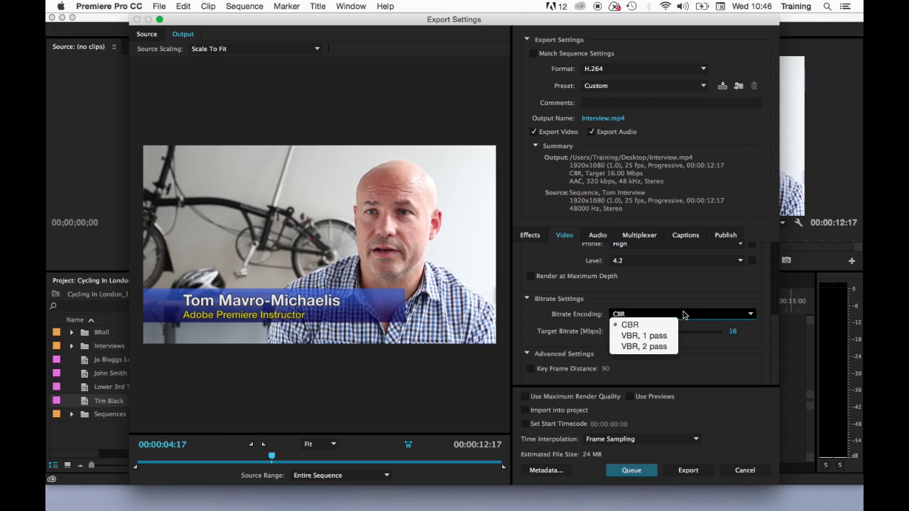
left_click(664, 337)
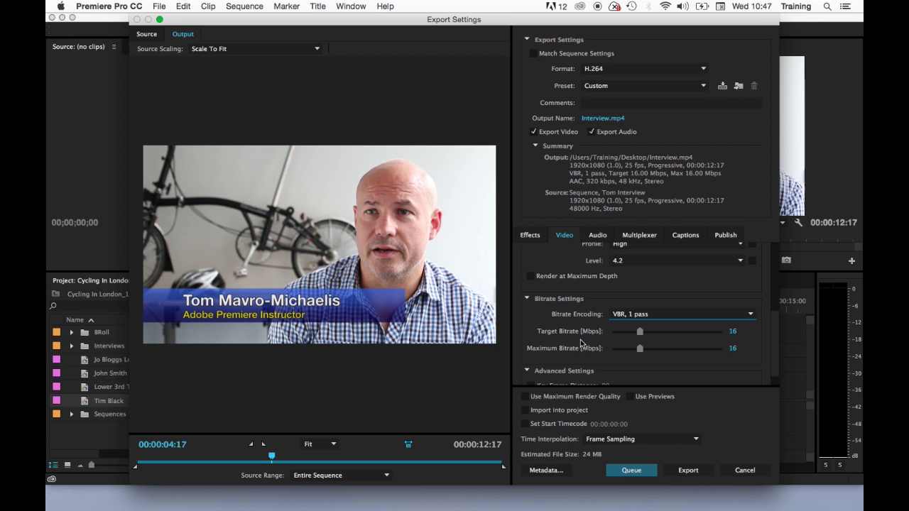
Step: Lower the target bitrate to 4 Mbps, shrinking the estimated file size to 6 MB
left_click_drag(641, 333, 618, 334)
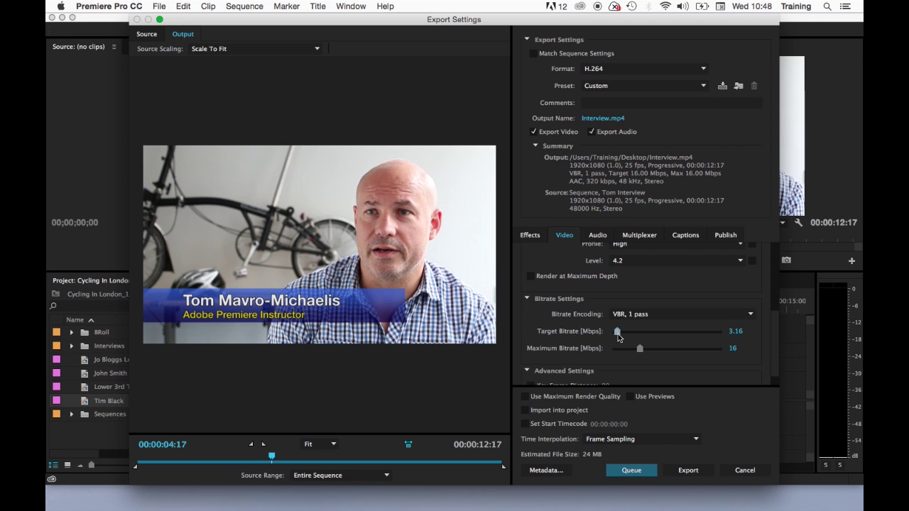
left_click_drag(617, 334, 616, 338)
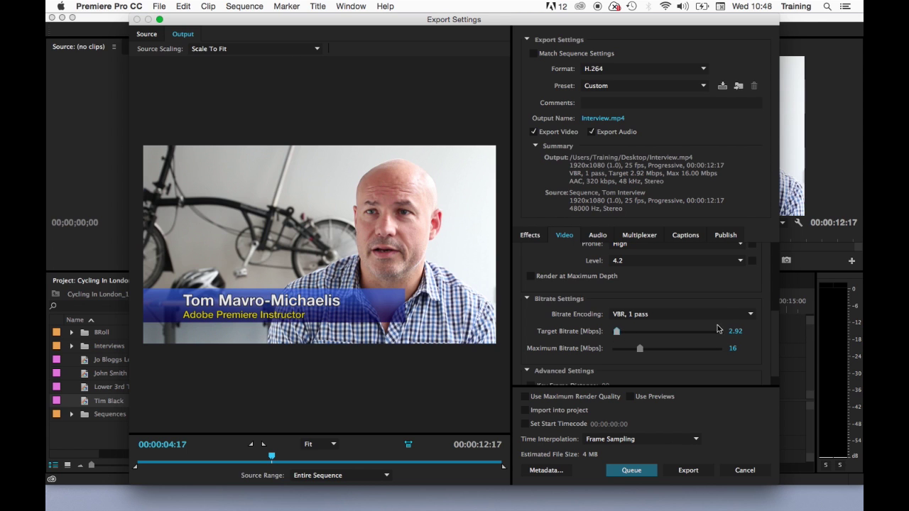
left_click(743, 331)
type("4")
left_click(713, 372)
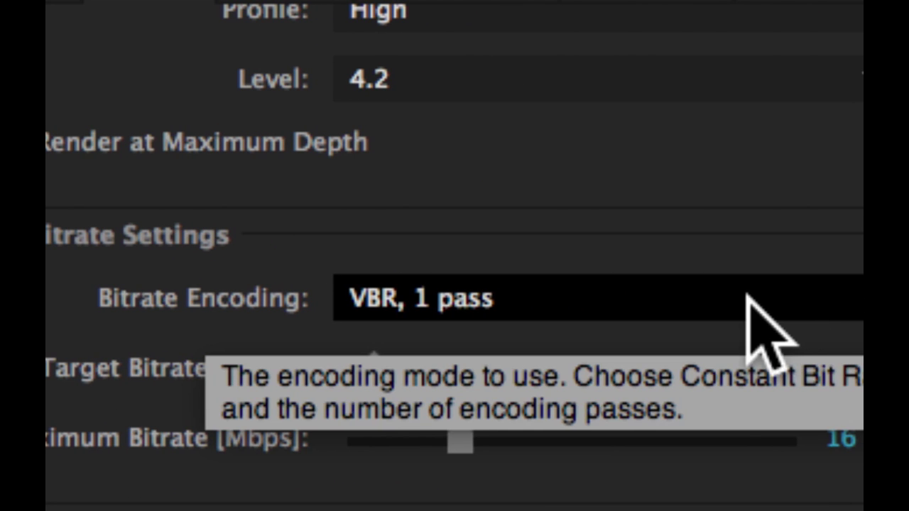
Step: Set Bitrate Encoding to VBR, 2 pass, keeping 4 Mbps target and 16 Mbps maximum
left_click(748, 297)
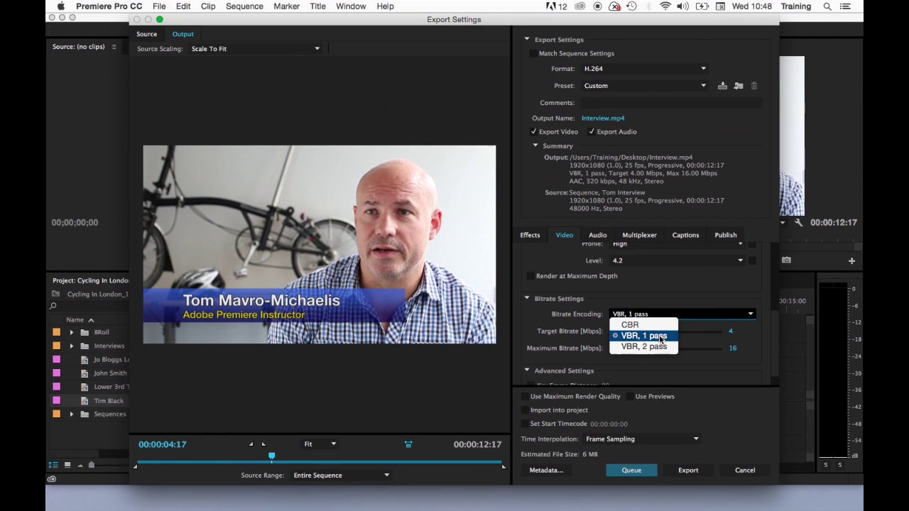
left_click(539, 389)
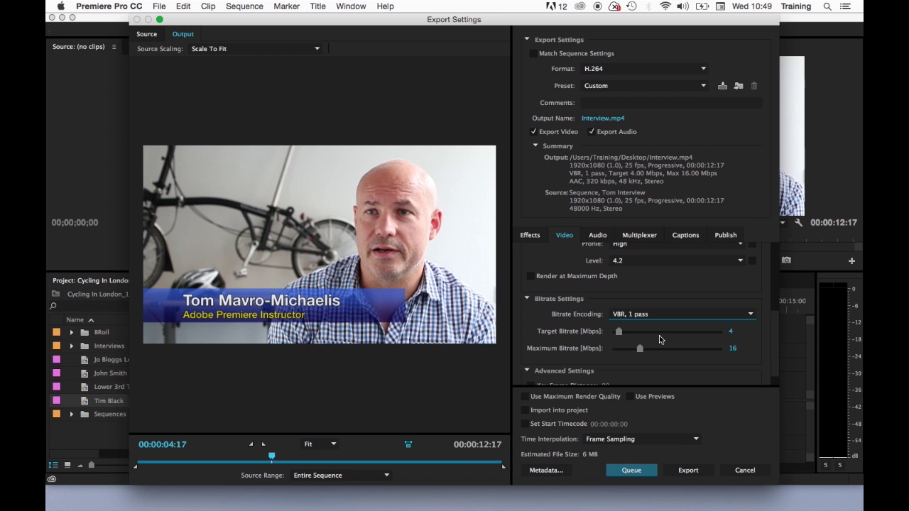
left_click(649, 318)
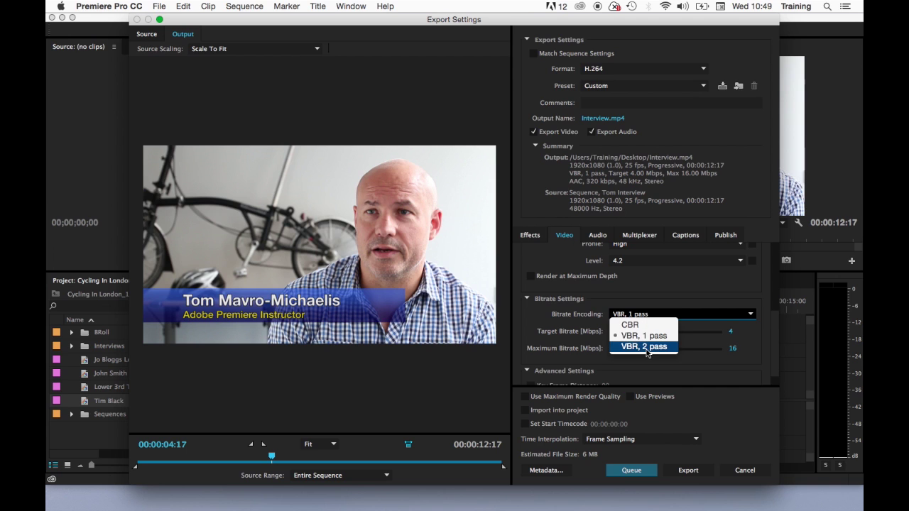
left_click(648, 349)
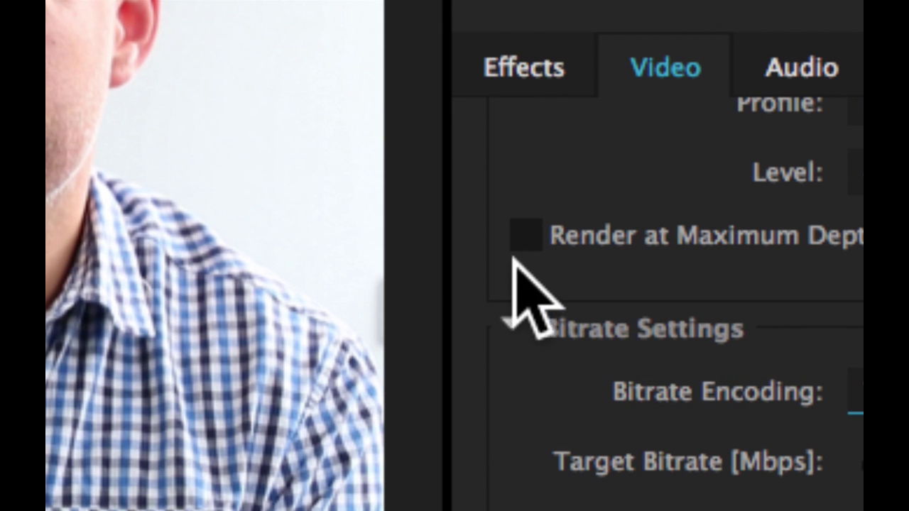
Step: Tick Render at Maximum Depth in the Video settings of the Interview.mp4 export
left_click(526, 238)
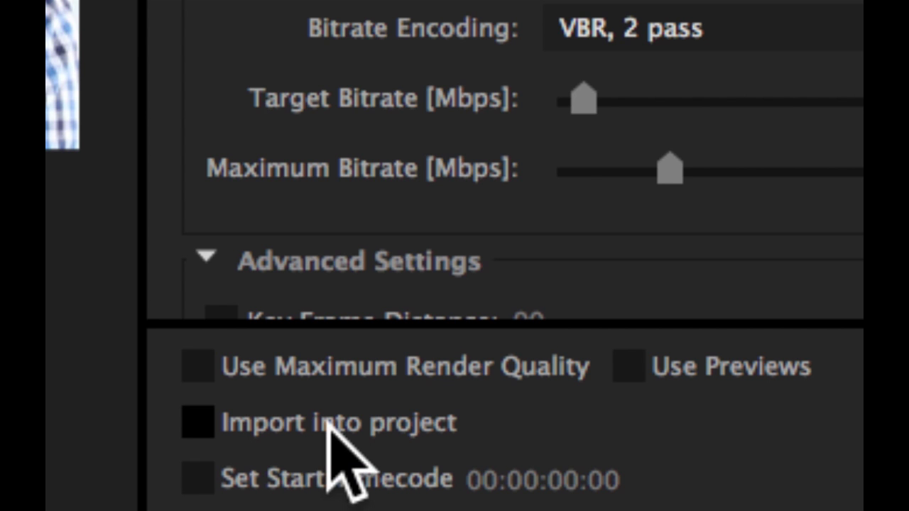
Step: Switch on Import into project for the Interview.mp4 H.264 export
left_click(192, 423)
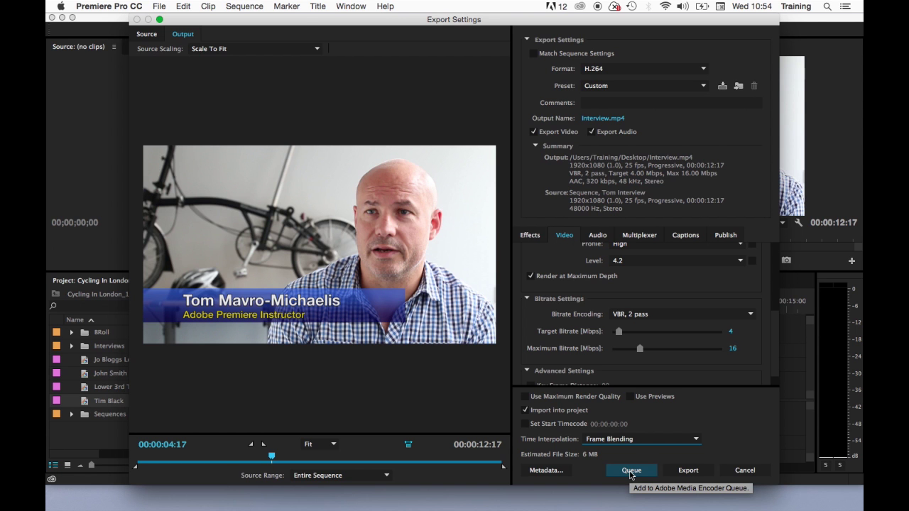
Step: Queue the Tom Interview H.264 export in Media Encoder, maximise it and expand the H.264 presets
left_click(631, 472)
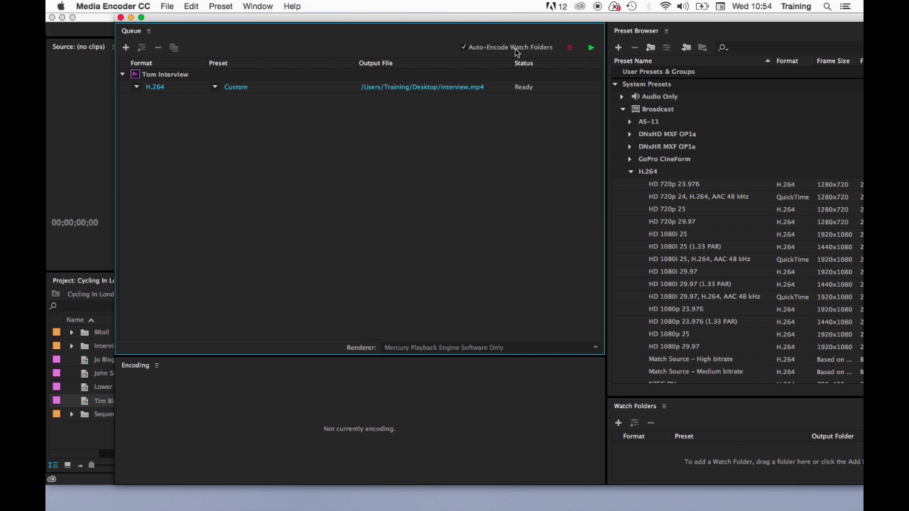
left_click_drag(530, 14, 434, 12)
double_click(434, 13)
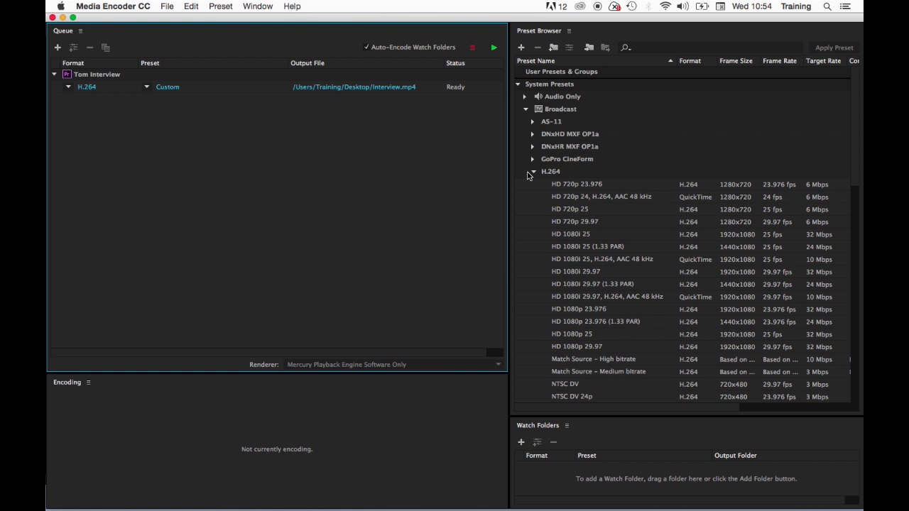
left_click(529, 173)
left_click(534, 172)
left_click(533, 172)
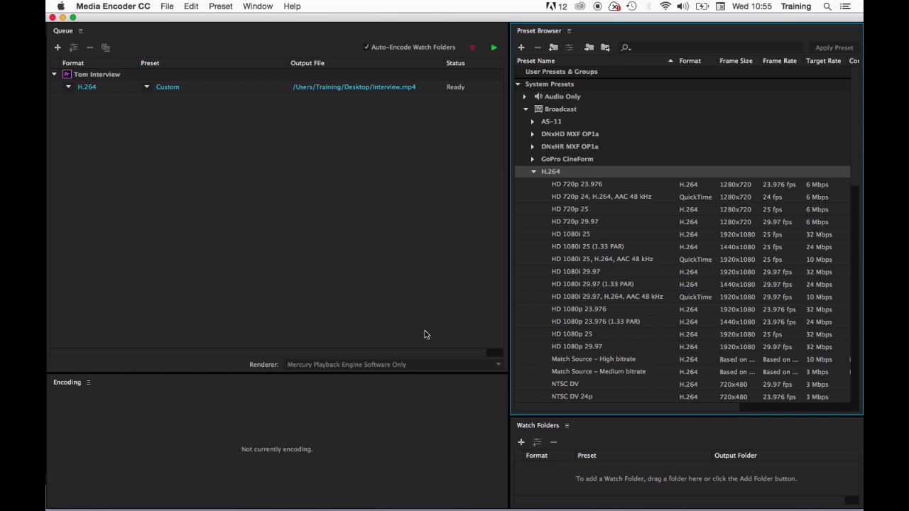
mouse_move(500, 509)
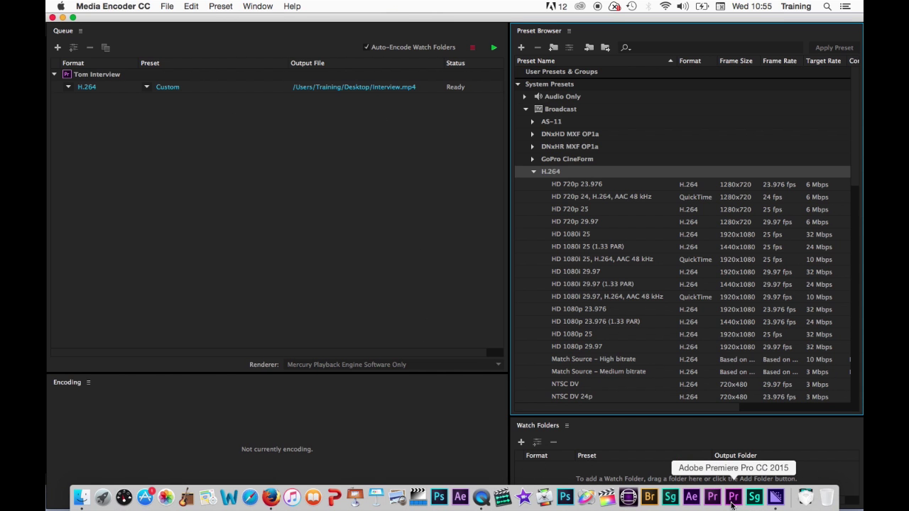
Step: Bring Premiere Pro forward and open Export Media settings for Tom Interview
left_click(735, 500)
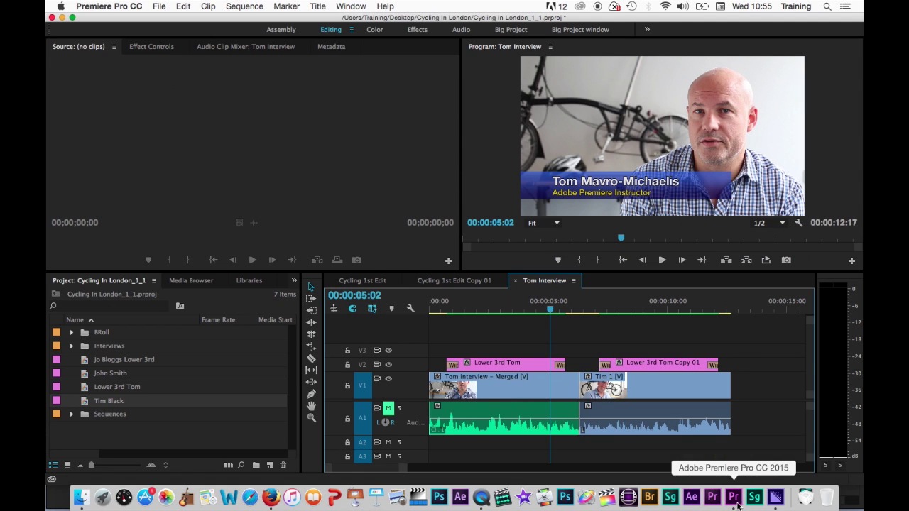
left_click(159, 6)
mouse_move(208, 307)
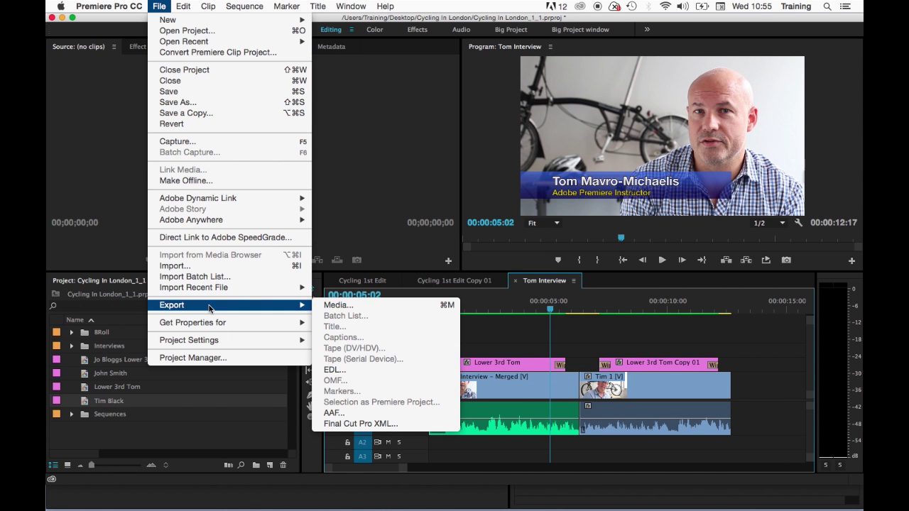
left_click(380, 305)
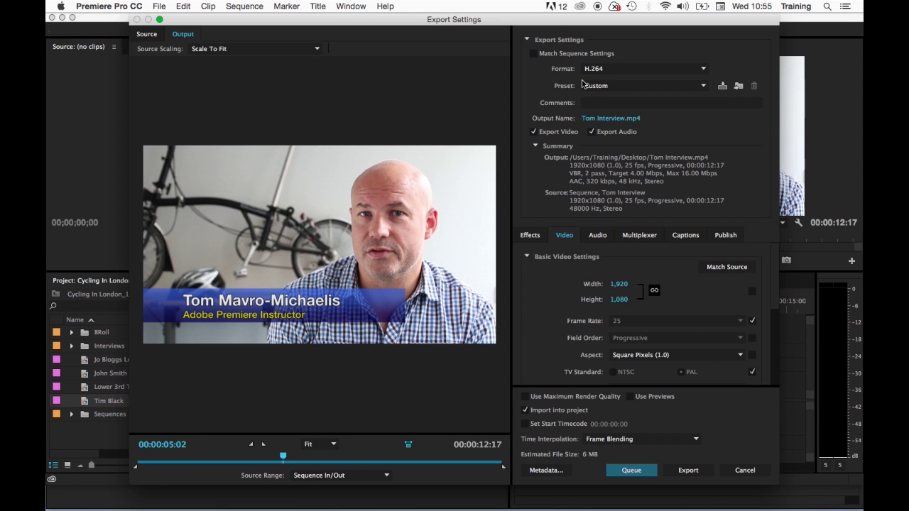
Step: Set the export format to QuickTime with the Apple ProRes 422 (HQ) video codec
left_click(604, 68)
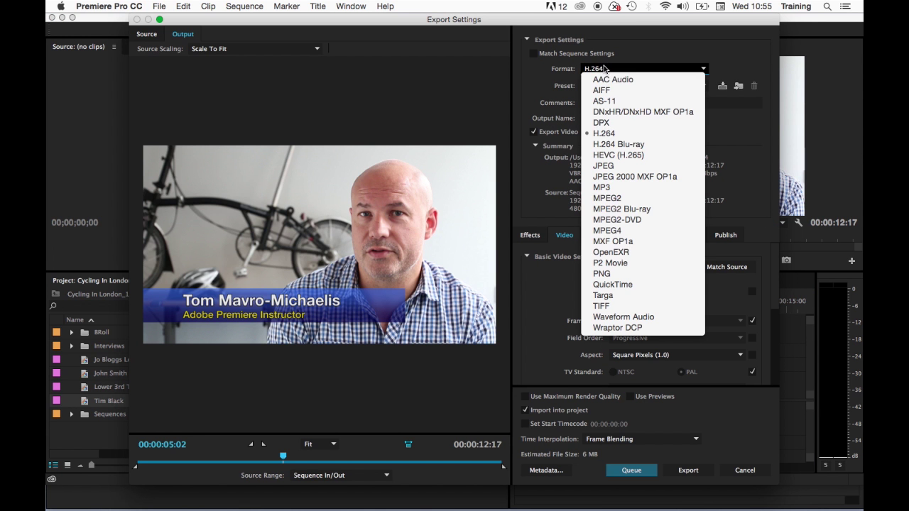
left_click(618, 284)
left_click(620, 86)
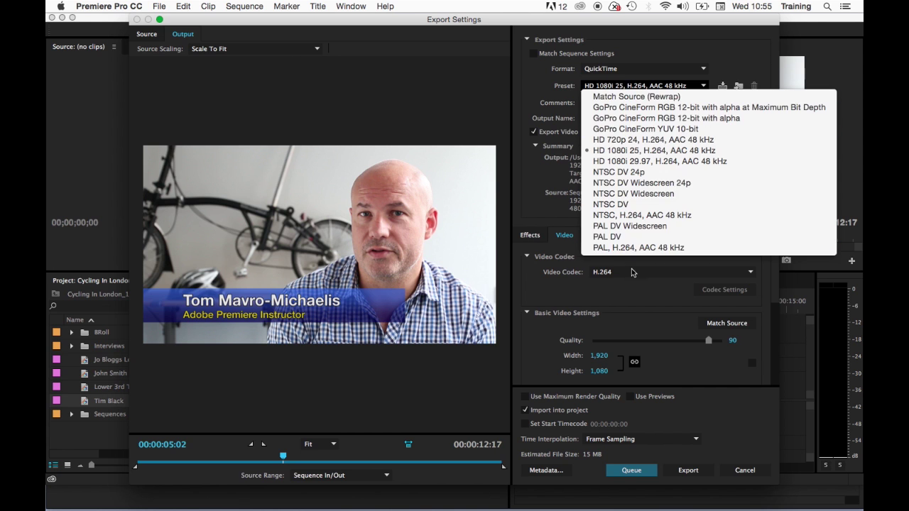
left_click(512, 77)
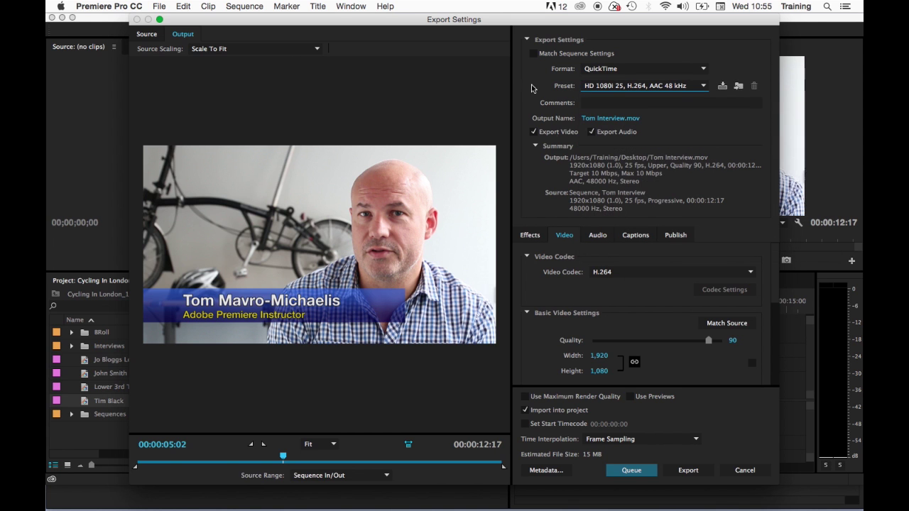
left_click(623, 272)
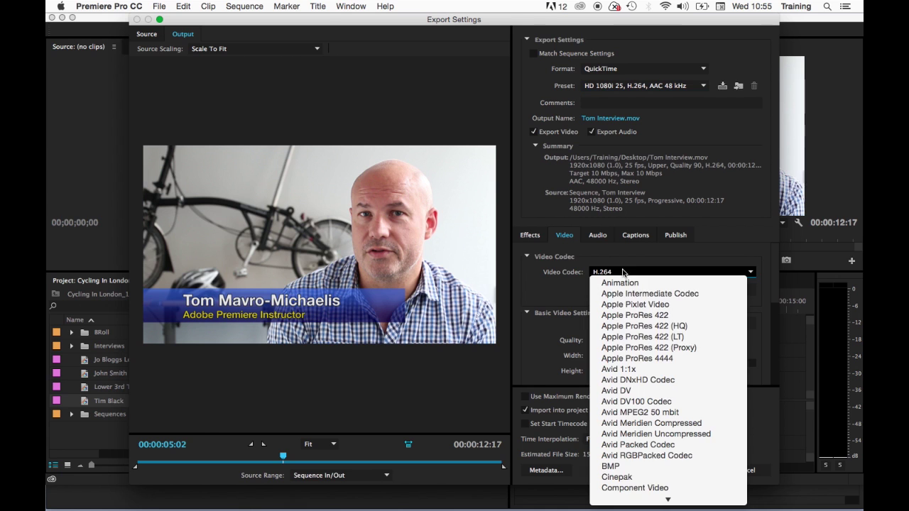
left_click(638, 328)
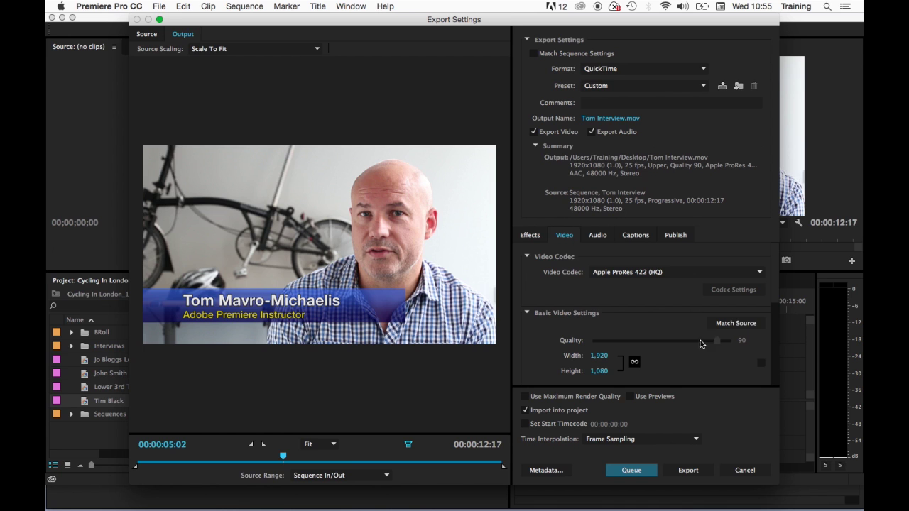
scroll(683, 352, "down", 4)
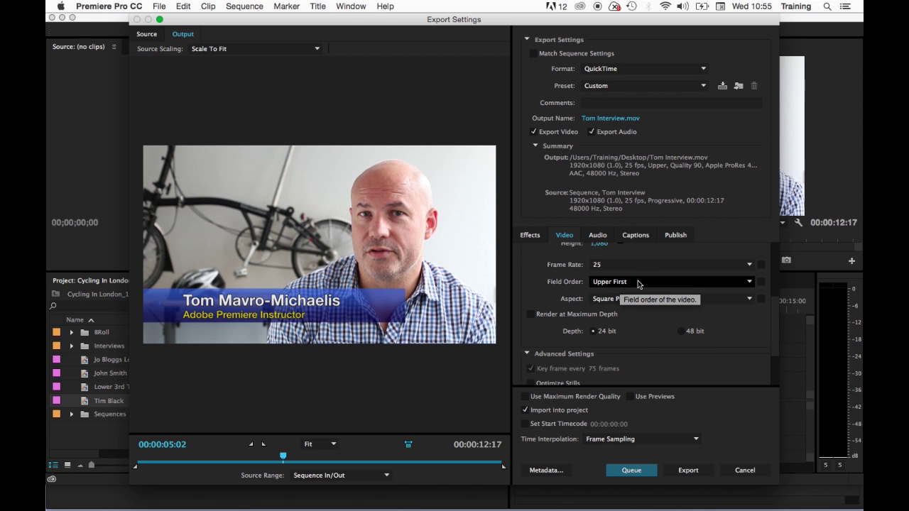
Step: Make the QuickTime export progressive and render it at maximum depth
left_click(628, 284)
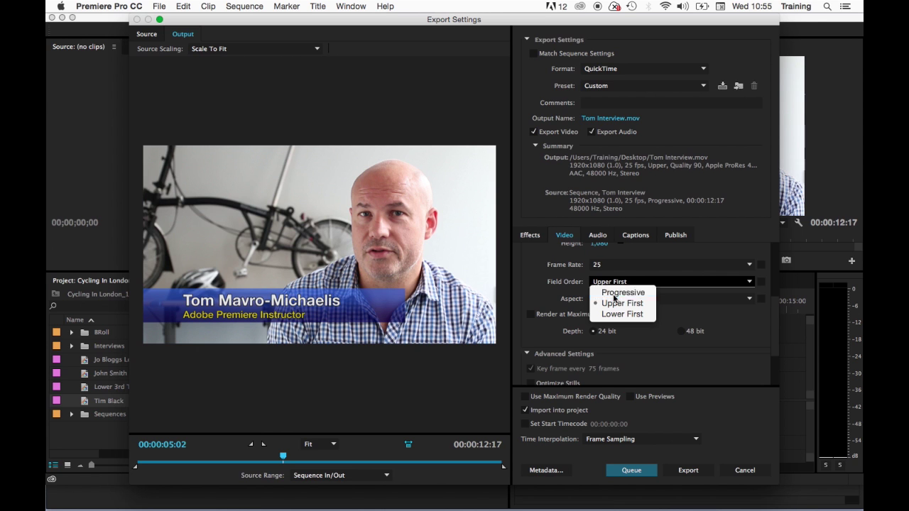
left_click(615, 293)
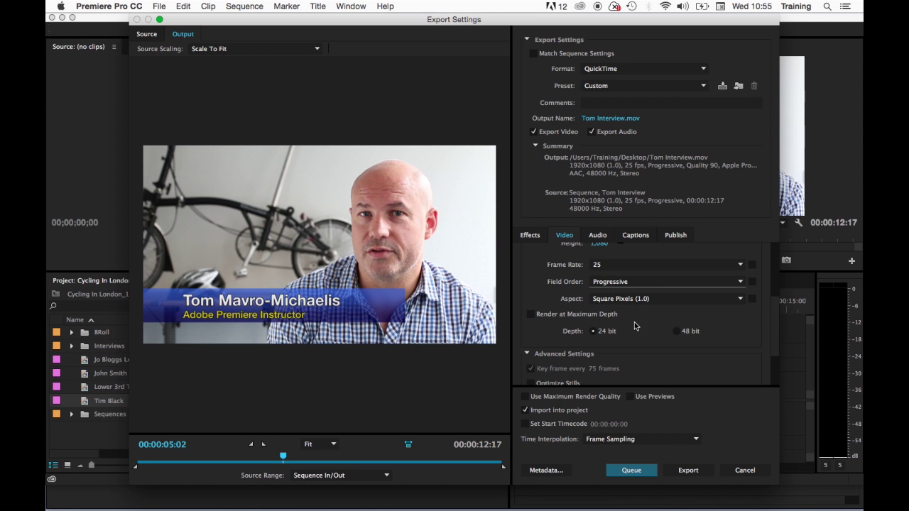
scroll(632, 327, "down", 1)
left_click(531, 304)
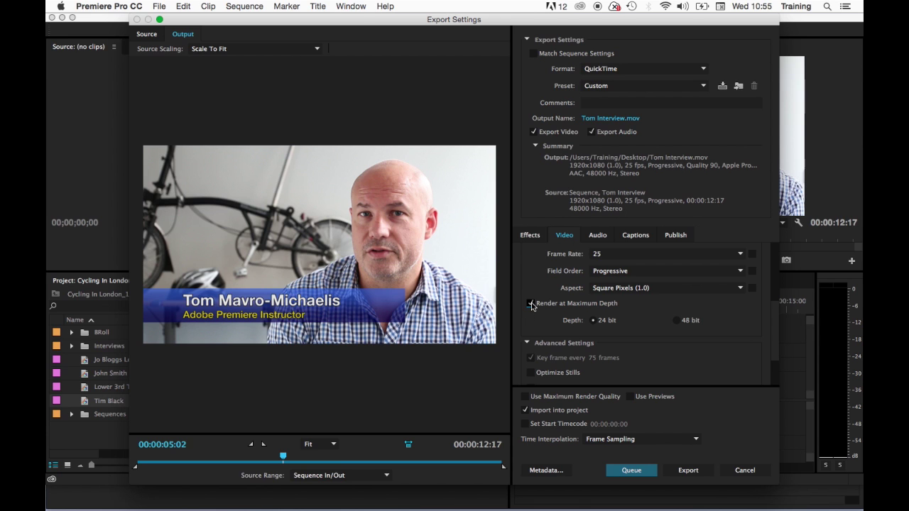
Step: Rename the output to Interview Broadcast.mov and send it to the Media Encoder queue
left_click(604, 119)
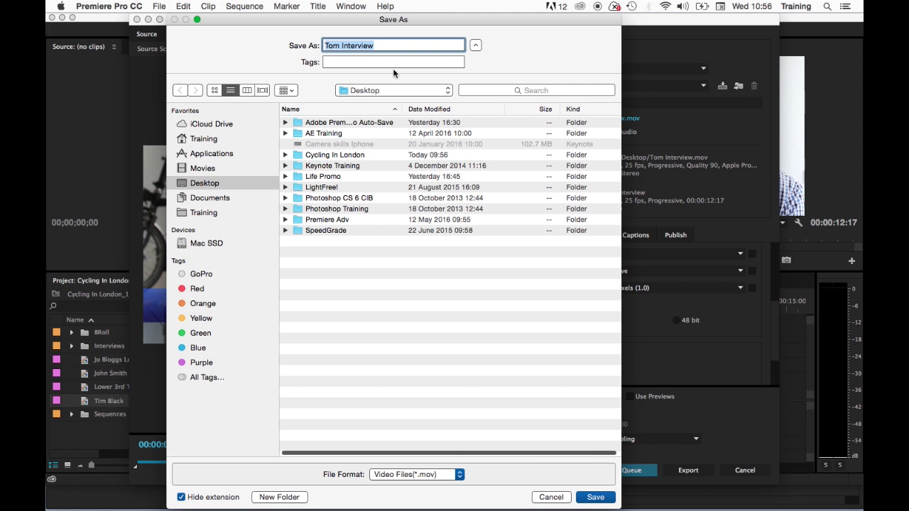
left_click_drag(342, 46, 311, 46)
key("BackSpace")
left_click(358, 45)
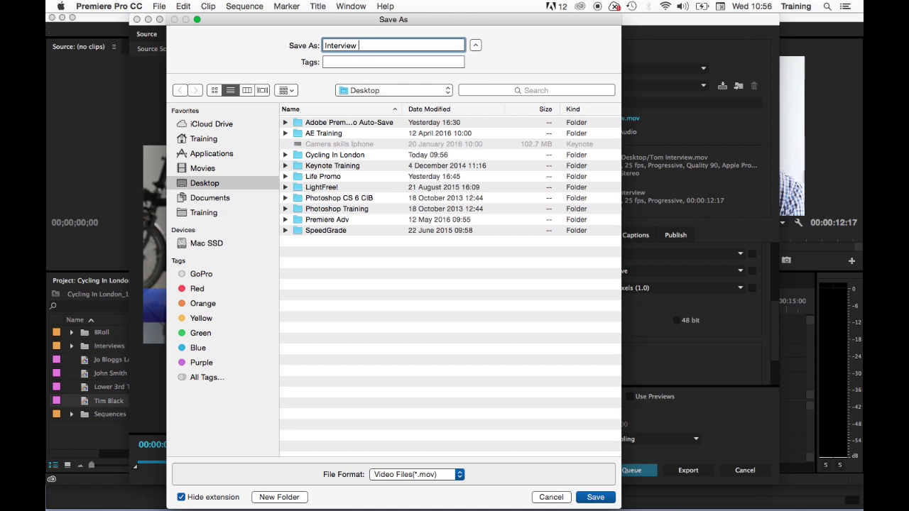
type("Broadcast")
left_click(596, 499)
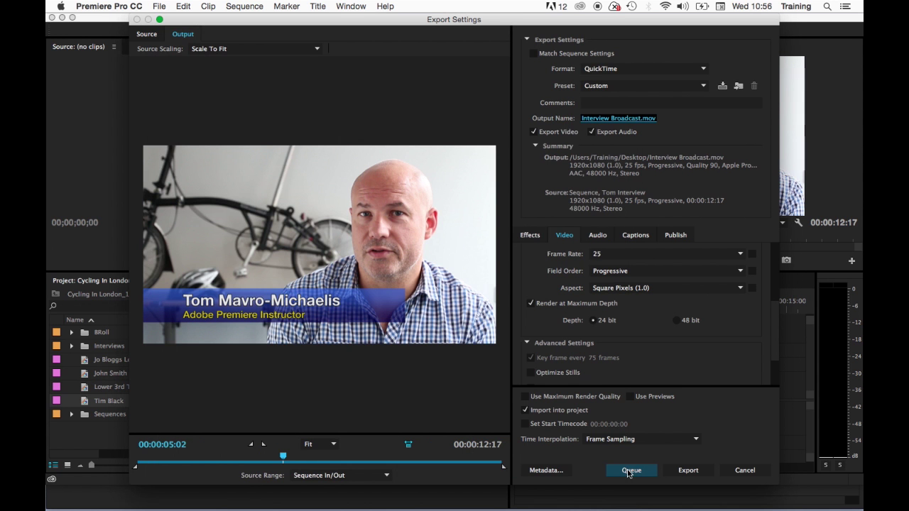
left_click(631, 470)
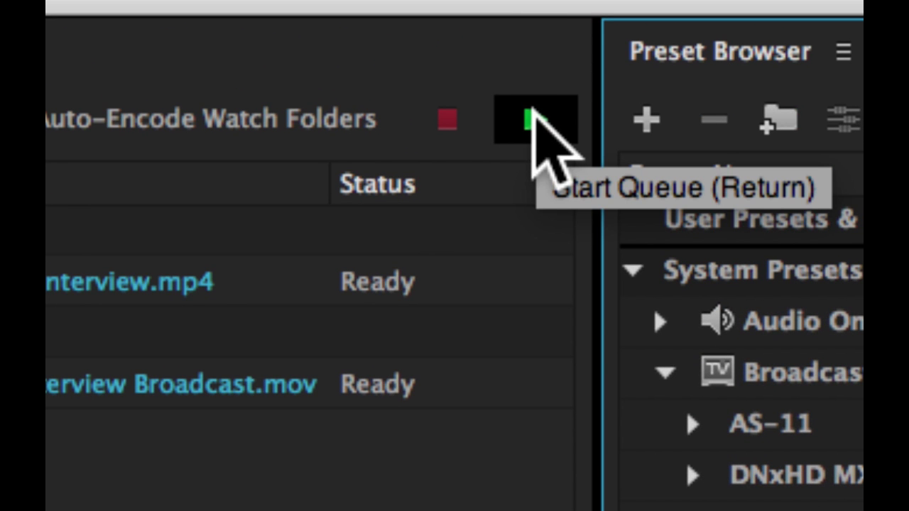
Step: Start the Media Encoder queue, encoding Interview.mp4 first, then Interview Broadcast.mov
left_click(534, 119)
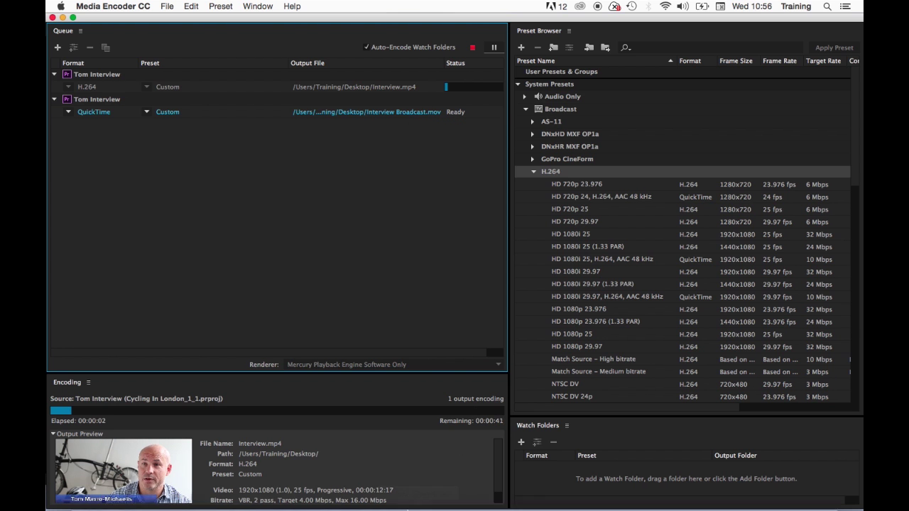
Step: Return to Premiere, set the playhead to 00:00:02:14 and preview Interview.mp4
mouse_move(334, 501)
left_click(733, 497)
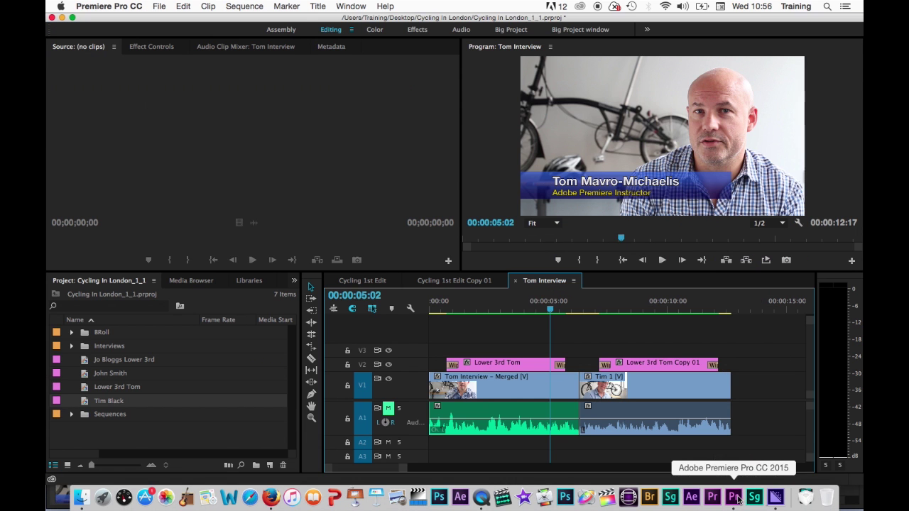
left_click_drag(435, 301, 492, 300)
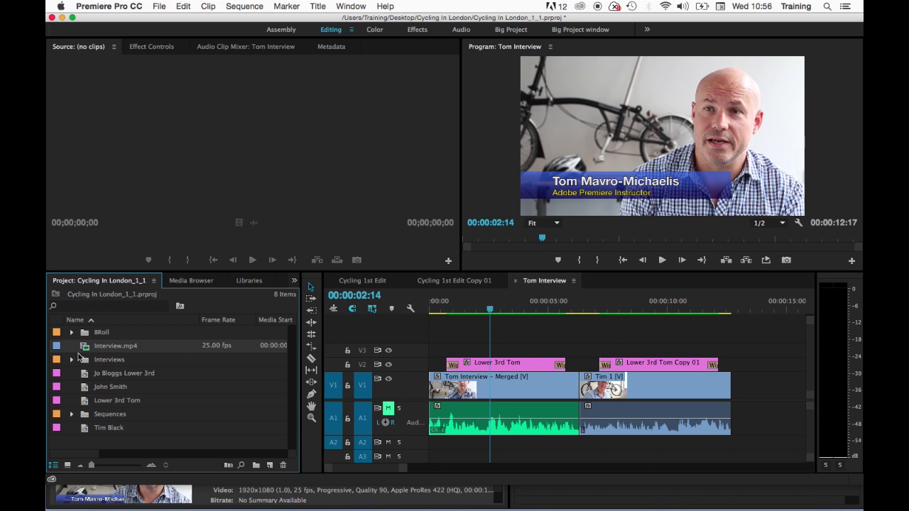
double_click(84, 348)
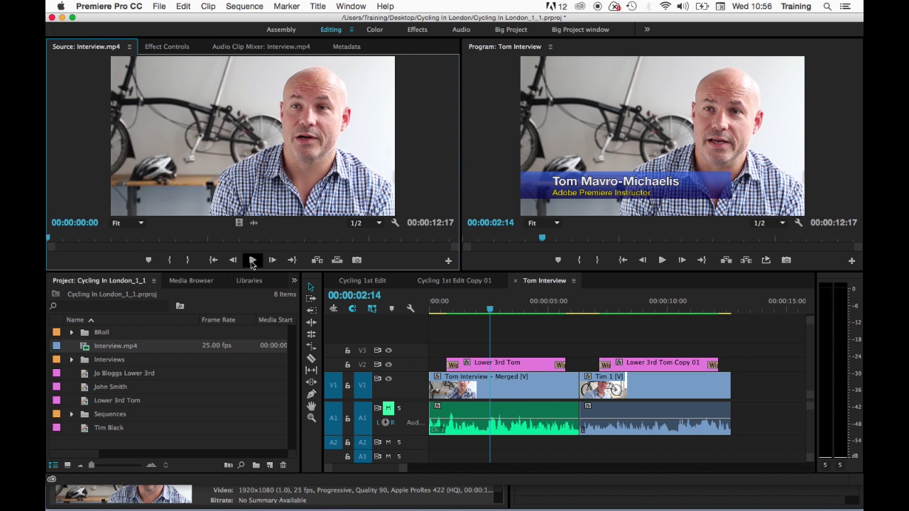
left_click(252, 260)
left_click(252, 259)
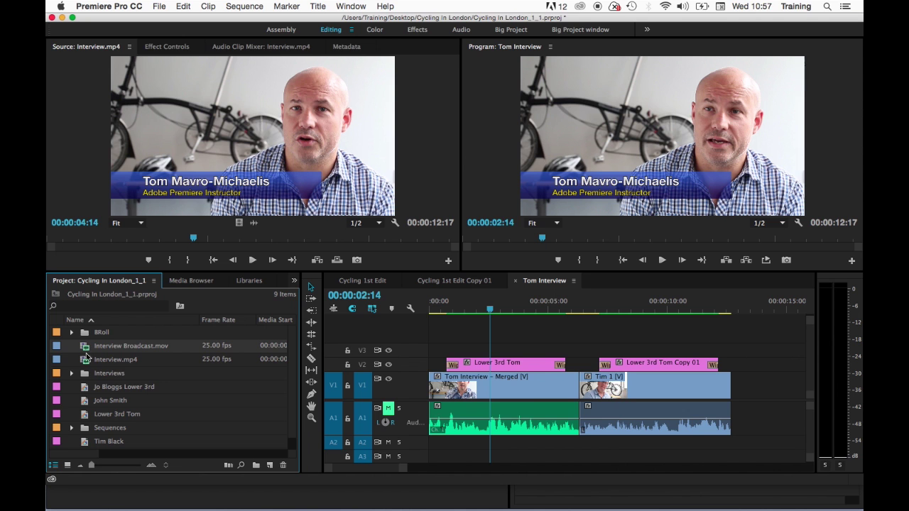
Step: Preview Interview Broadcast.mov in the Source monitor
double_click(84, 347)
key("space")
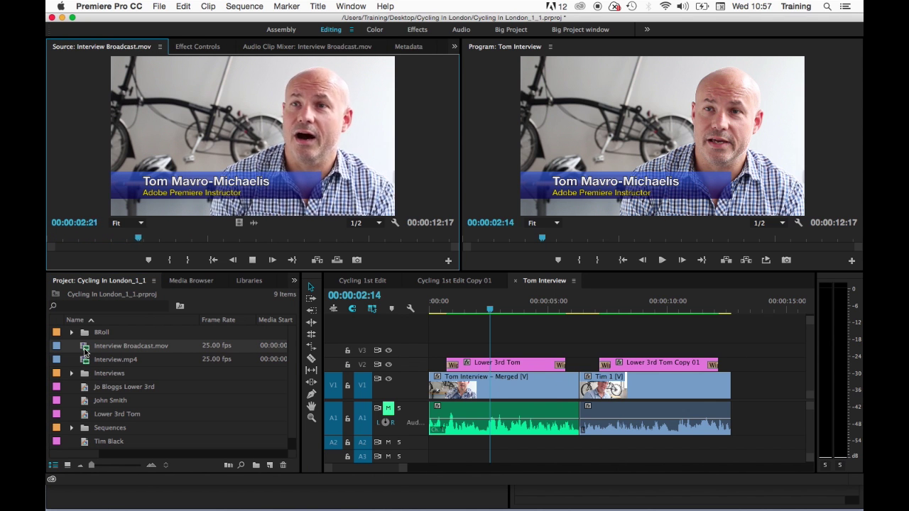
key("space")
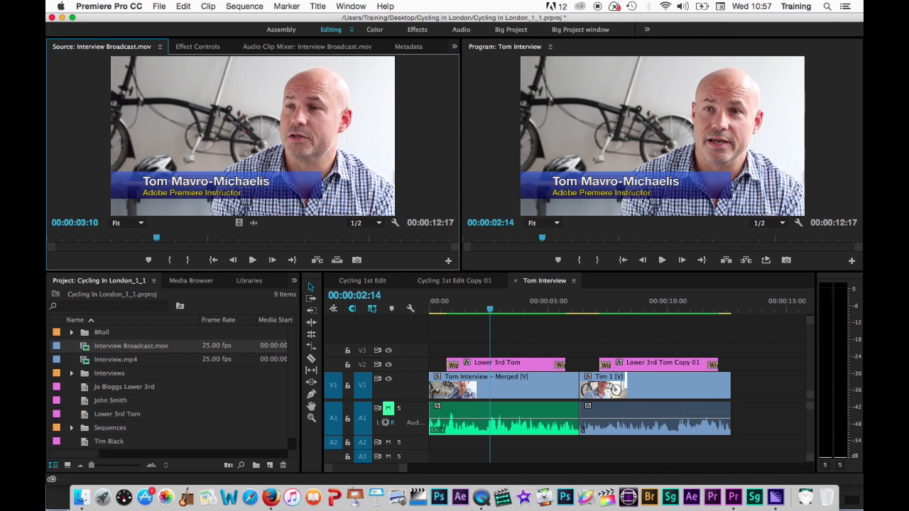
Step: Open the Desktop folder in Finder, then watch and close both exported movies in QuickTime Player
left_click(82, 497)
left_click(276, 216)
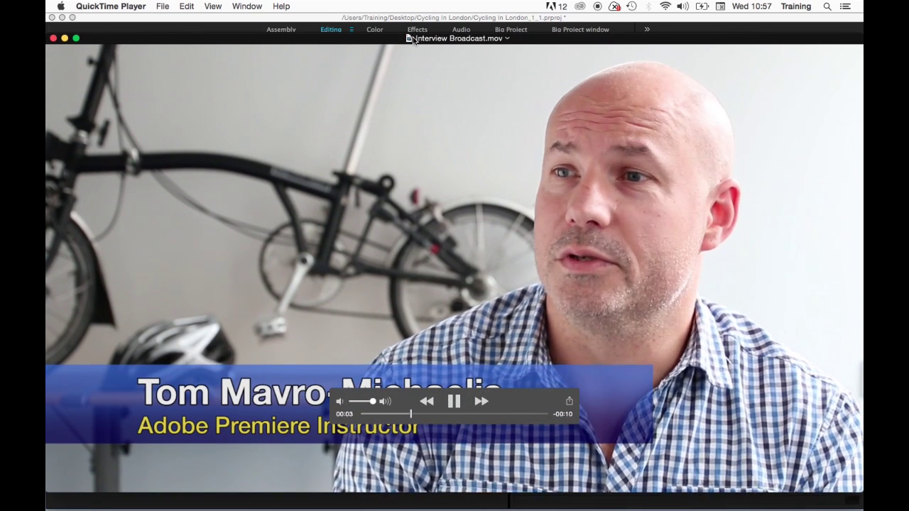
key("space")
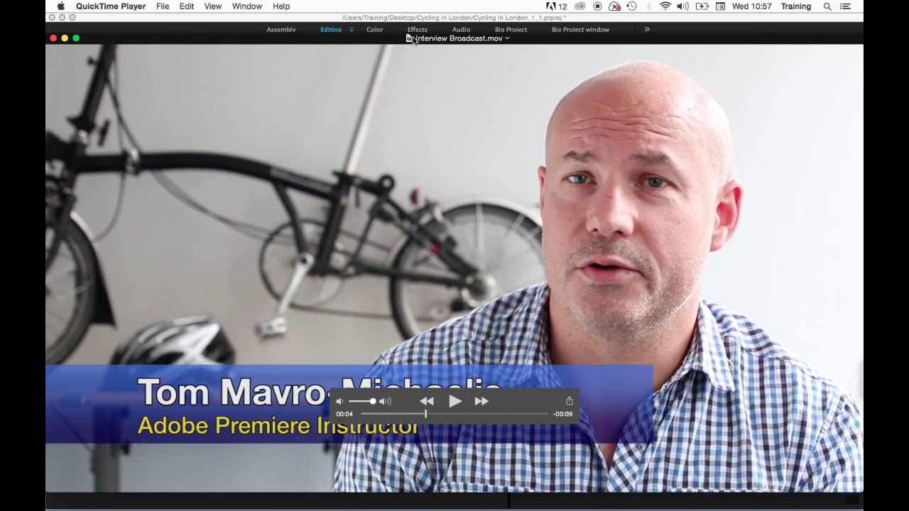
left_click(53, 38)
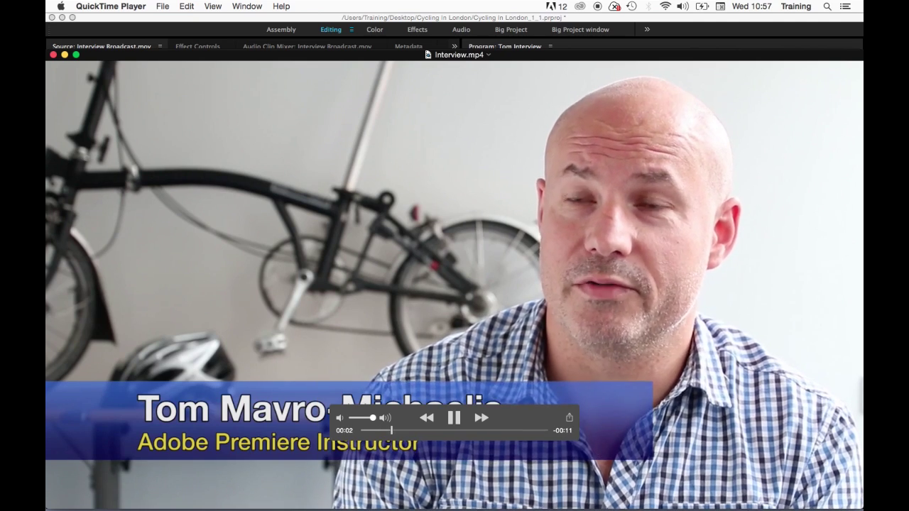
key("super+w")
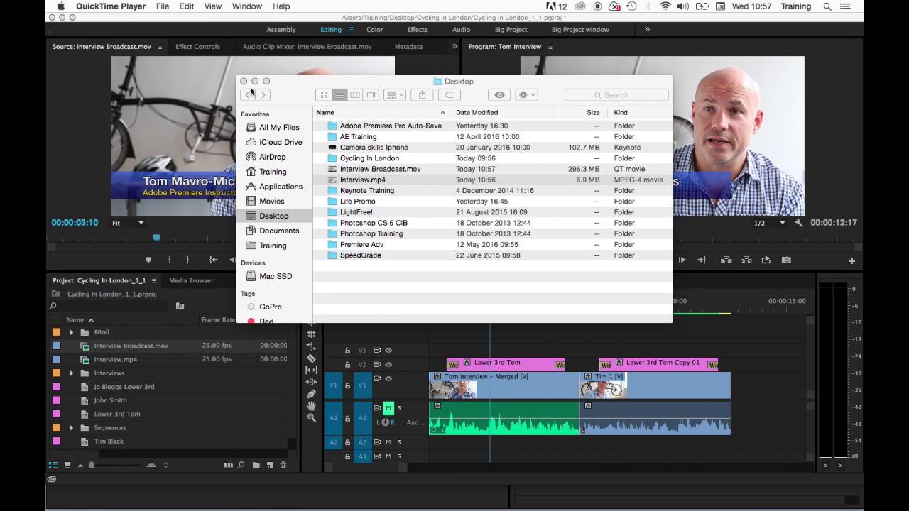
Step: Close the Finder Desktop window after comparing the 296.3 MB .mov with the 6.9 MB .mp4
left_click(244, 81)
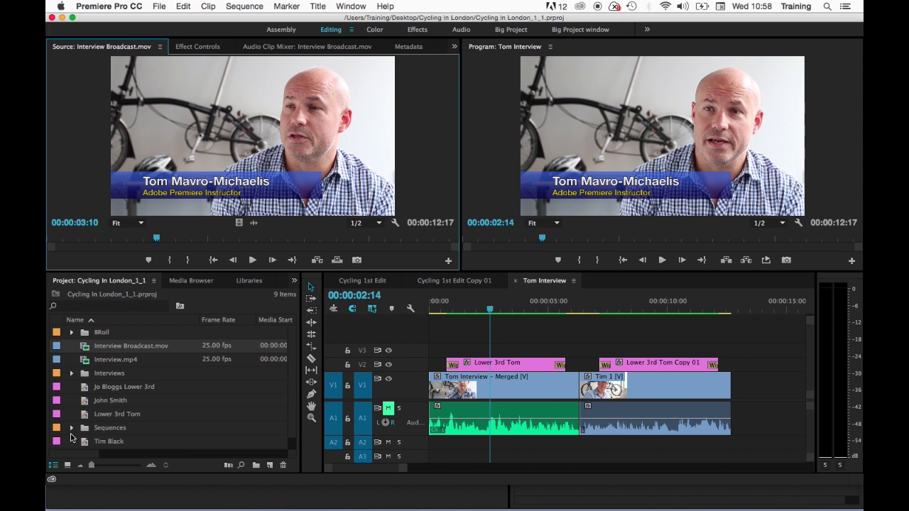
Step: Select all five sequences, from Cycling 1st Edit on, and open their Export Media settings
left_click(71, 428)
scroll(142, 396, "down", 3)
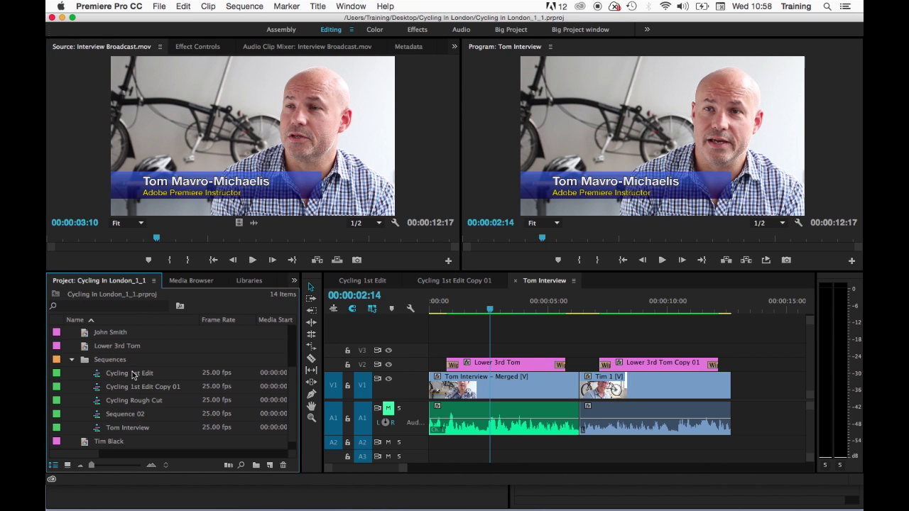
left_click(134, 375)
left_click(126, 428, "shift")
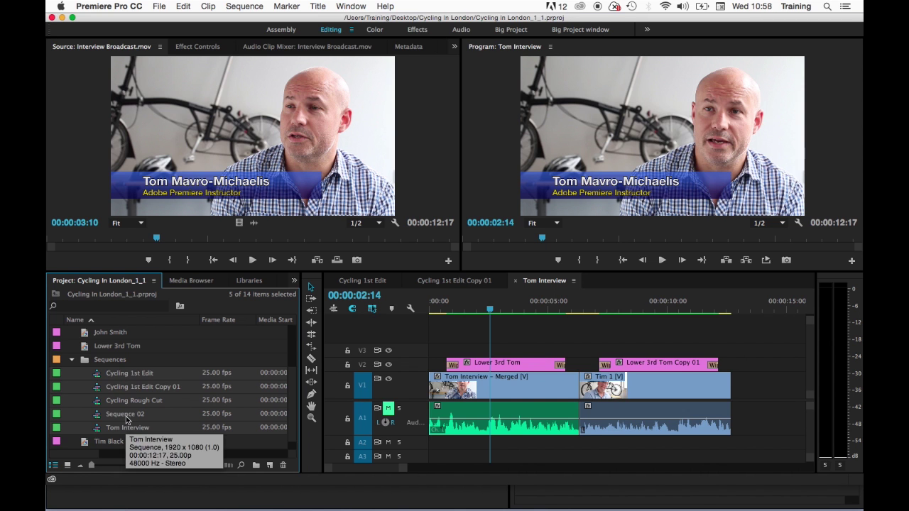
left_click(159, 7)
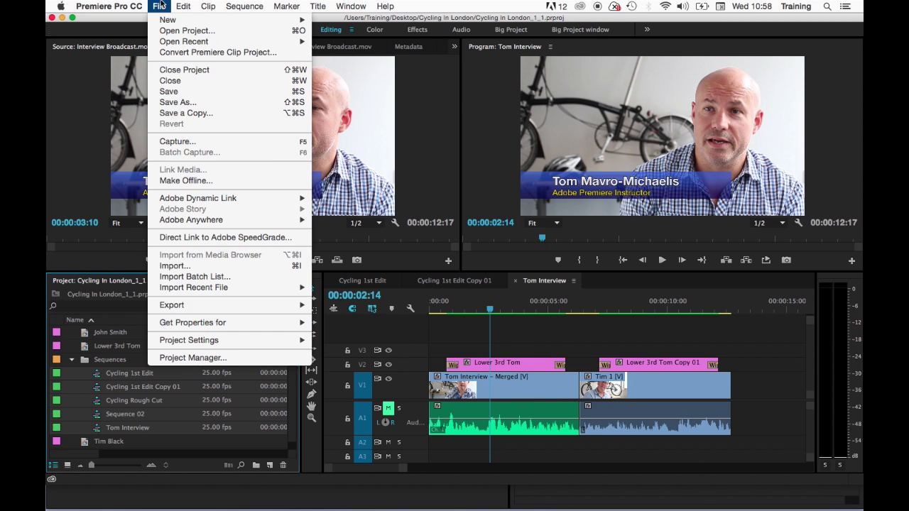
mouse_move(210, 307)
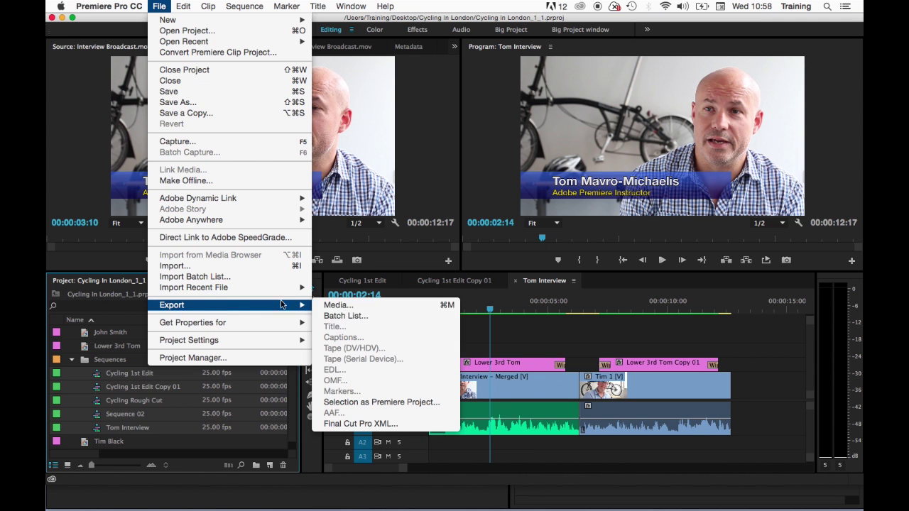
left_click(352, 307)
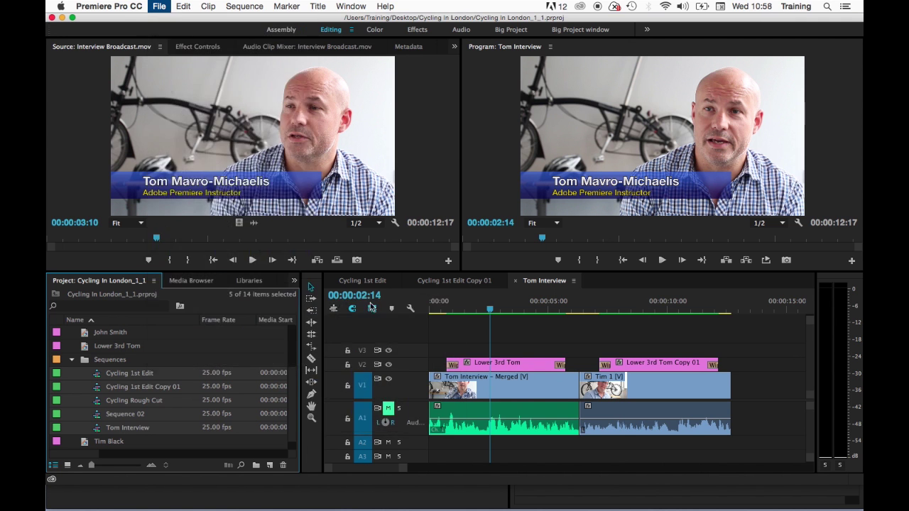
left_click_drag(265, 23, 445, 47)
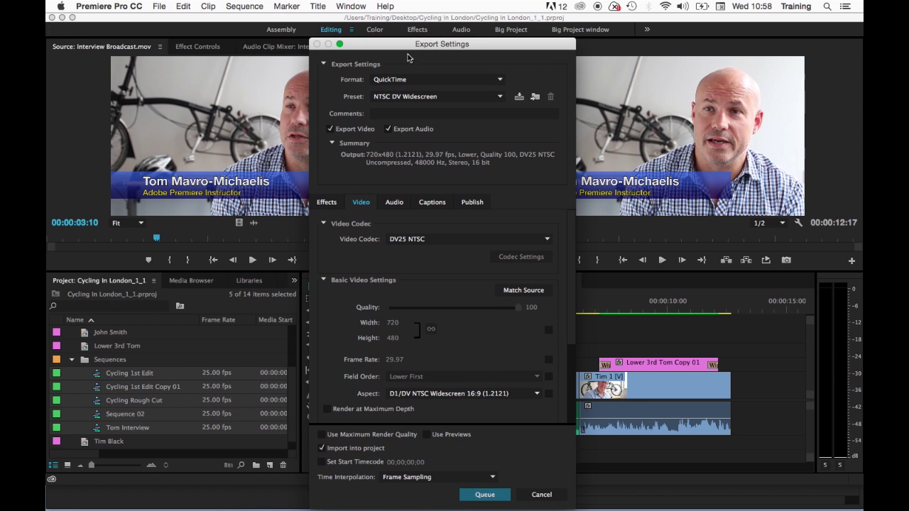
Step: Set H.264 with a higher maximum bitrate and maximum depth, and queue the sequences to Media Encoder
left_click(414, 81)
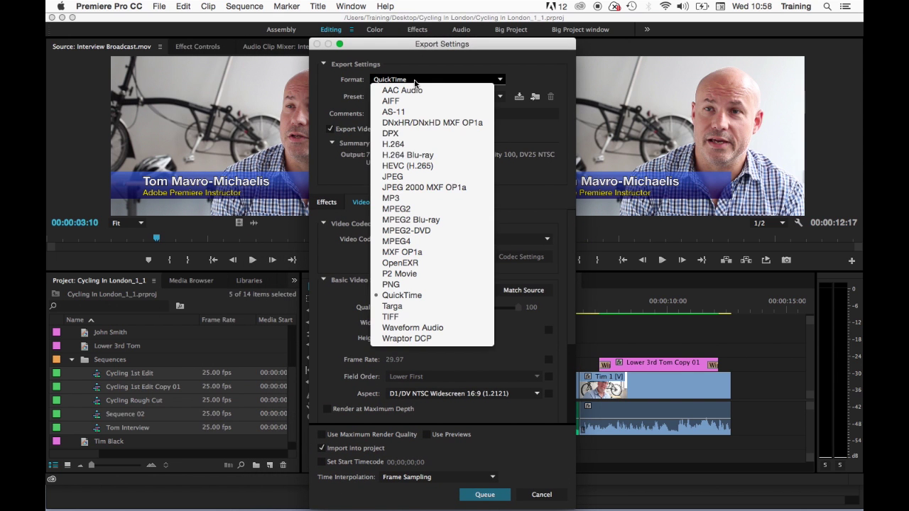
left_click(401, 144)
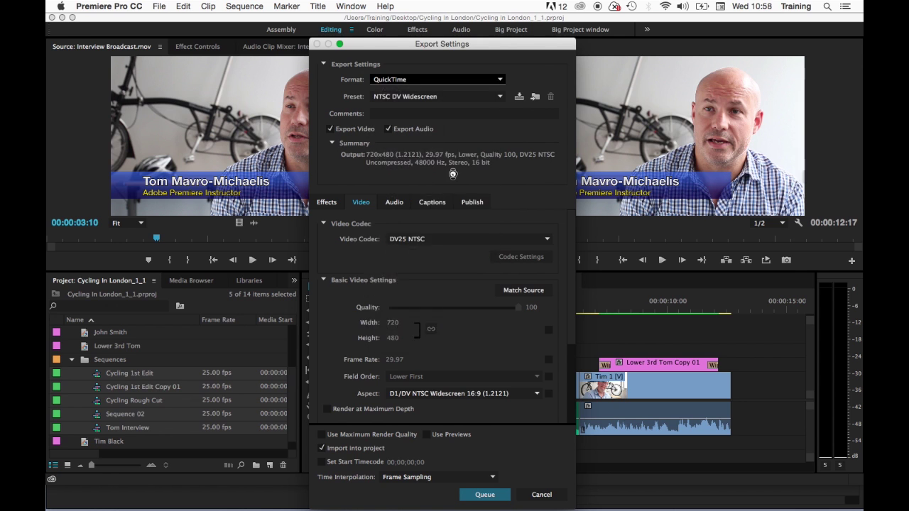
scroll(497, 369, "down", 3)
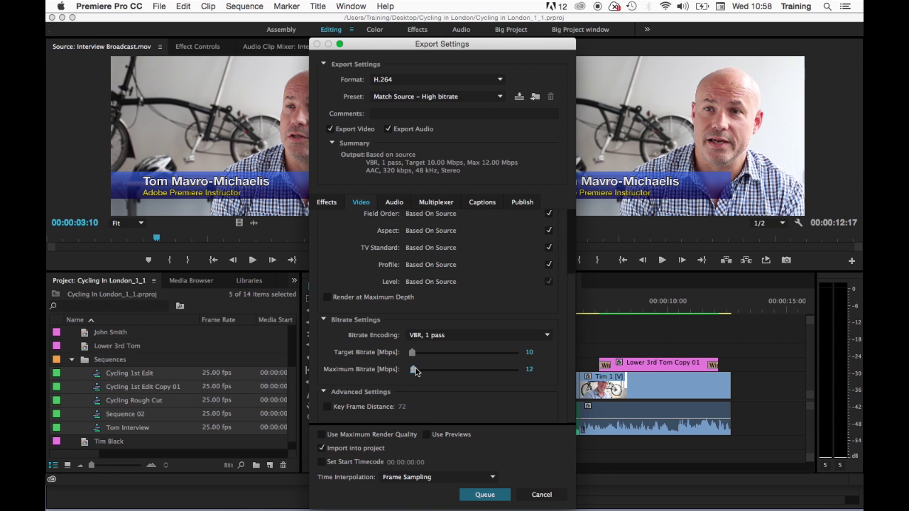
left_click_drag(417, 368, 410, 353)
left_click(327, 297)
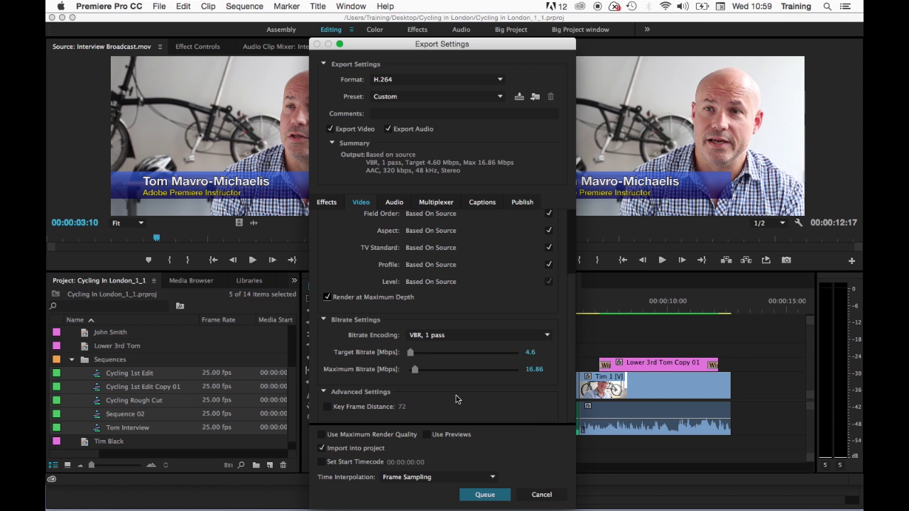
left_click(483, 495)
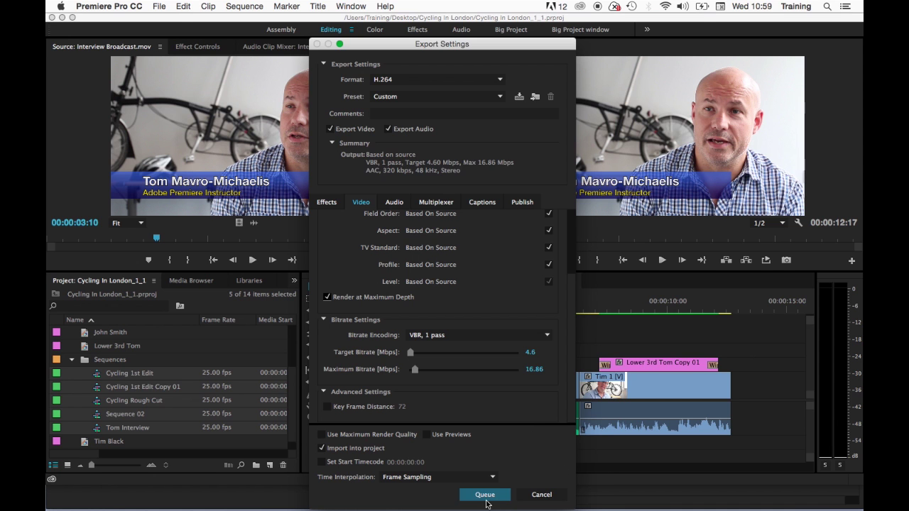